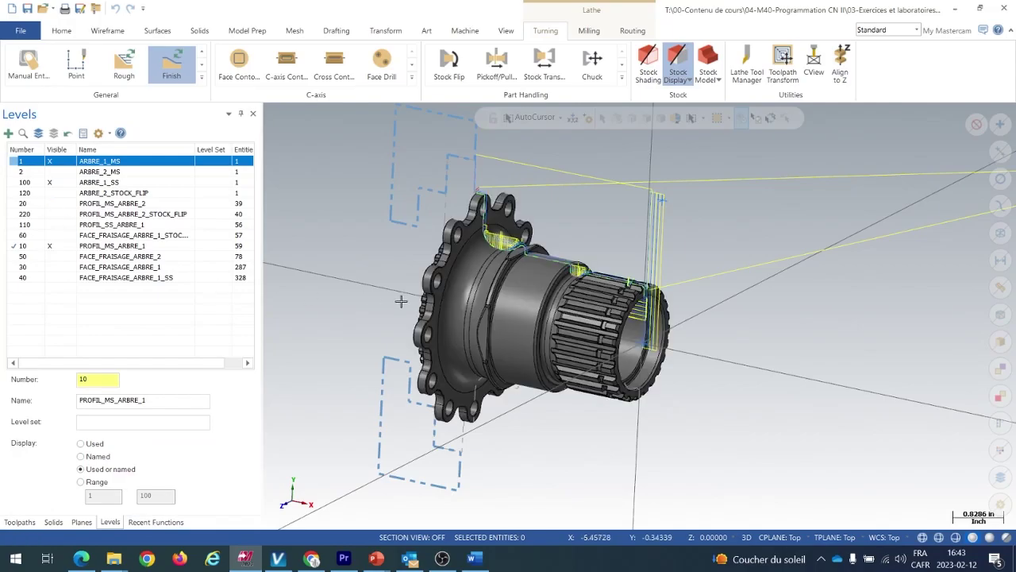
Examine the splined end of the shaft and its existing turning toolpaths from several distances and angles
scroll(750, 277, "down", 6)
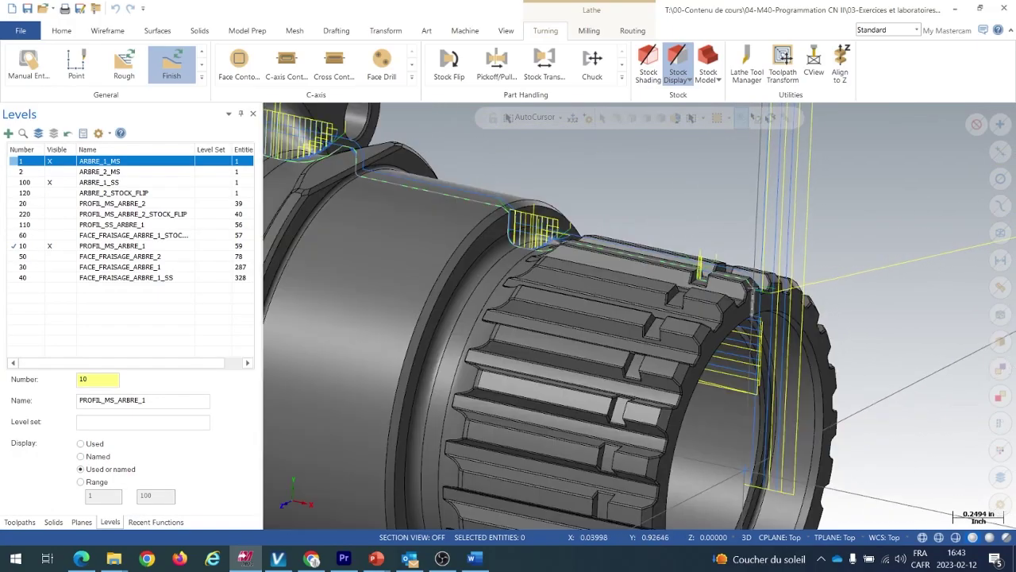
scroll(674, 272, "down", 2)
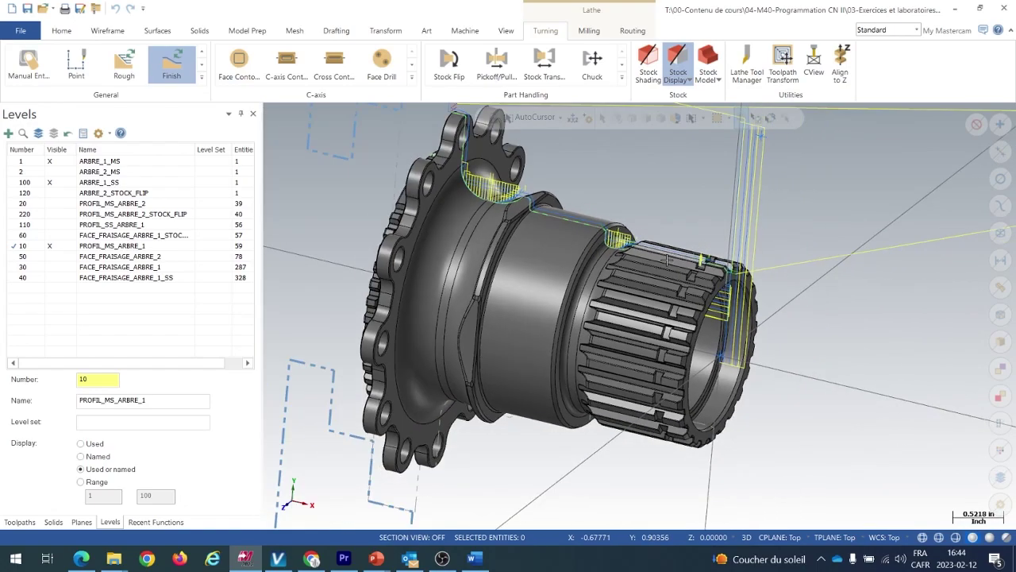
middle_click_drag(671, 230, 676, 200)
scroll(683, 272, "up", 3)
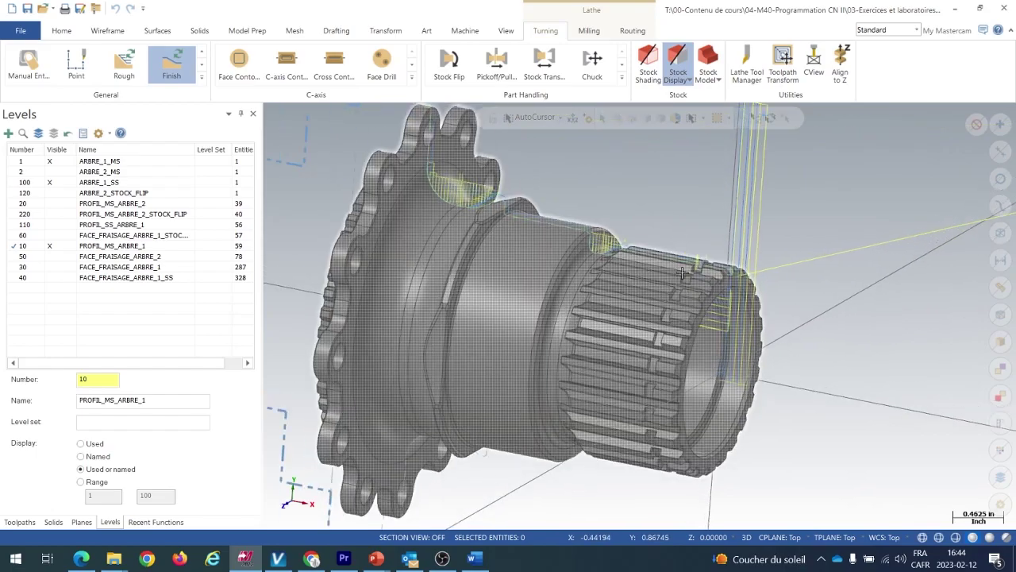
scroll(682, 272, "down", 5)
scroll(687, 238, "up", 3)
scroll(688, 245, "down", 3)
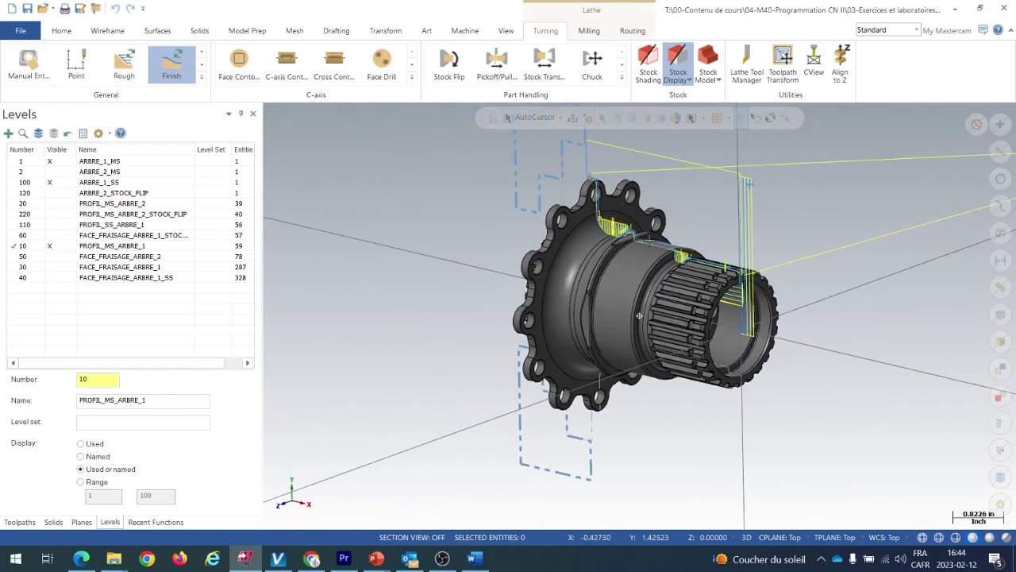
scroll(667, 238, "up", 5)
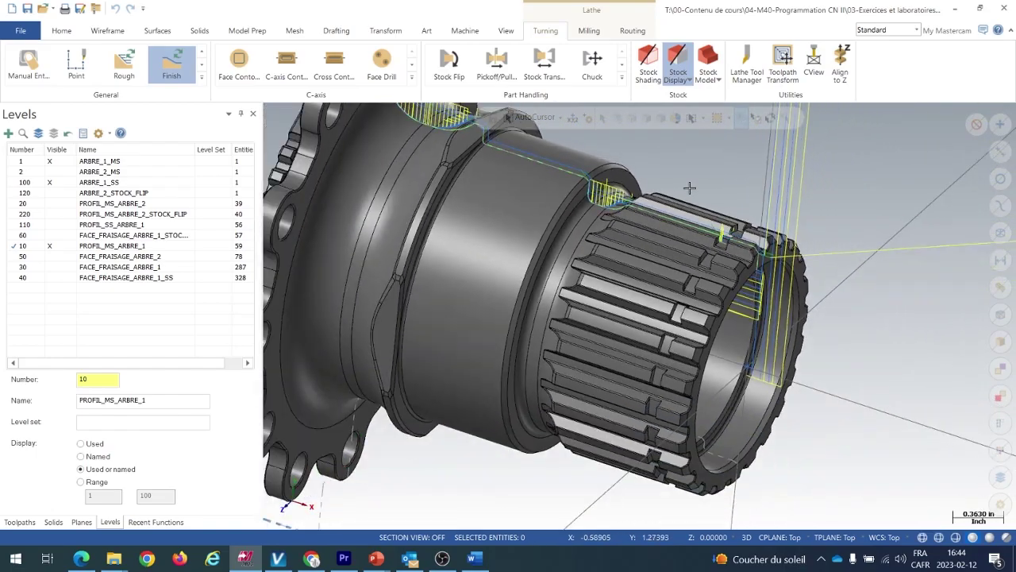
scroll(701, 168, "down", 2)
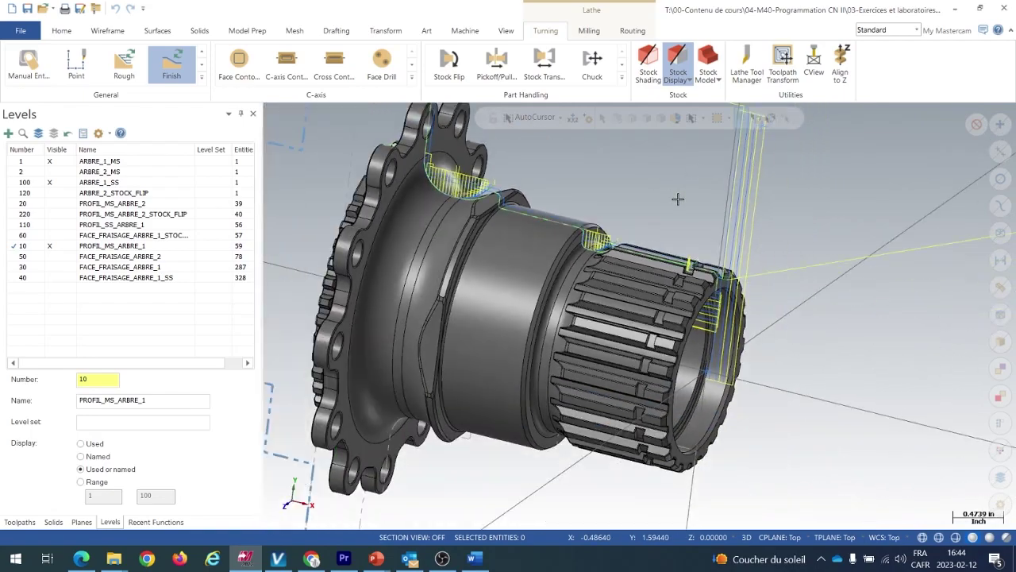
scroll(678, 198, "down", 1)
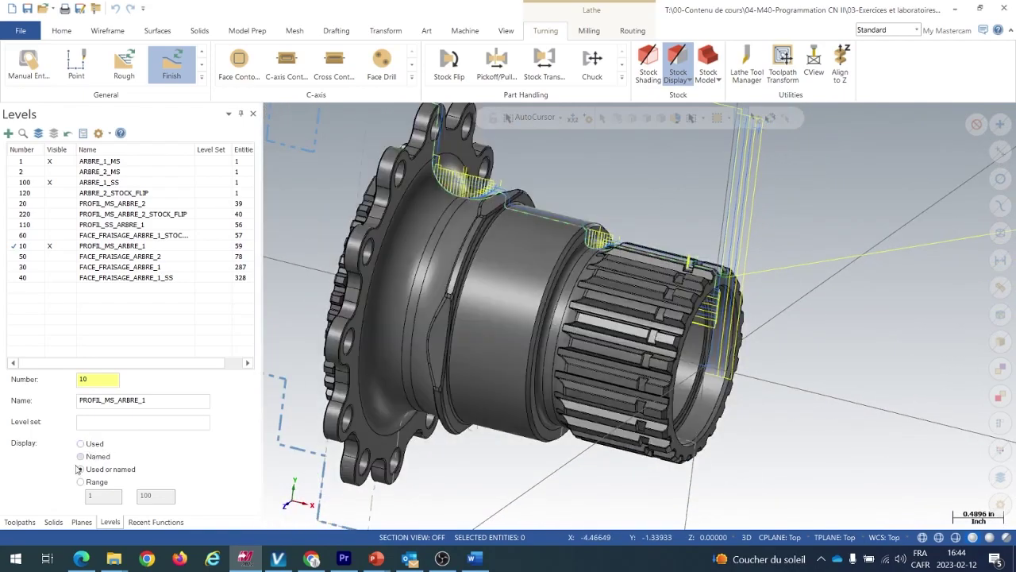
Hide the ARBRE_1_MS level and start a lathe Thread toolpath
left_click(52, 162)
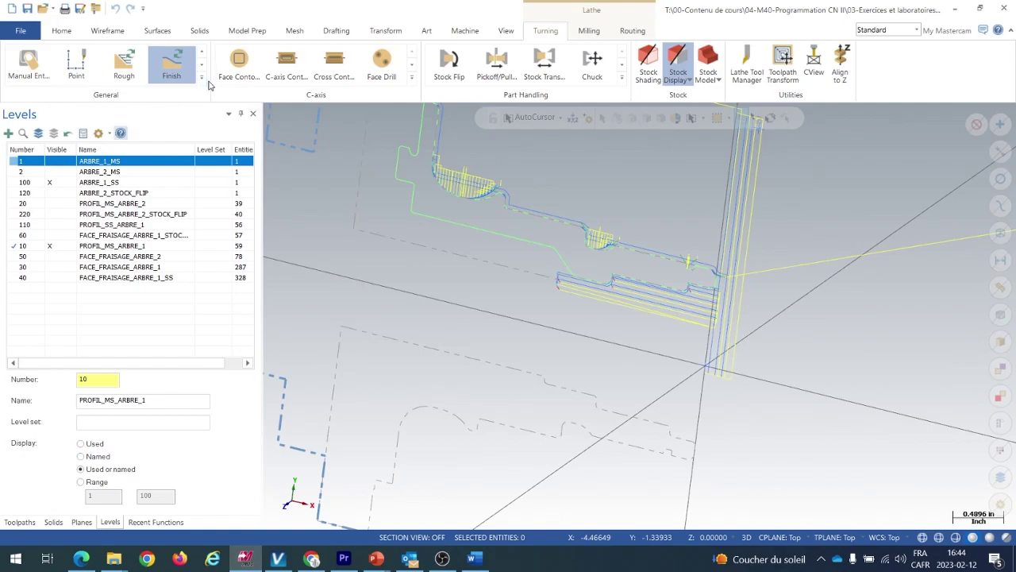
left_click(202, 77)
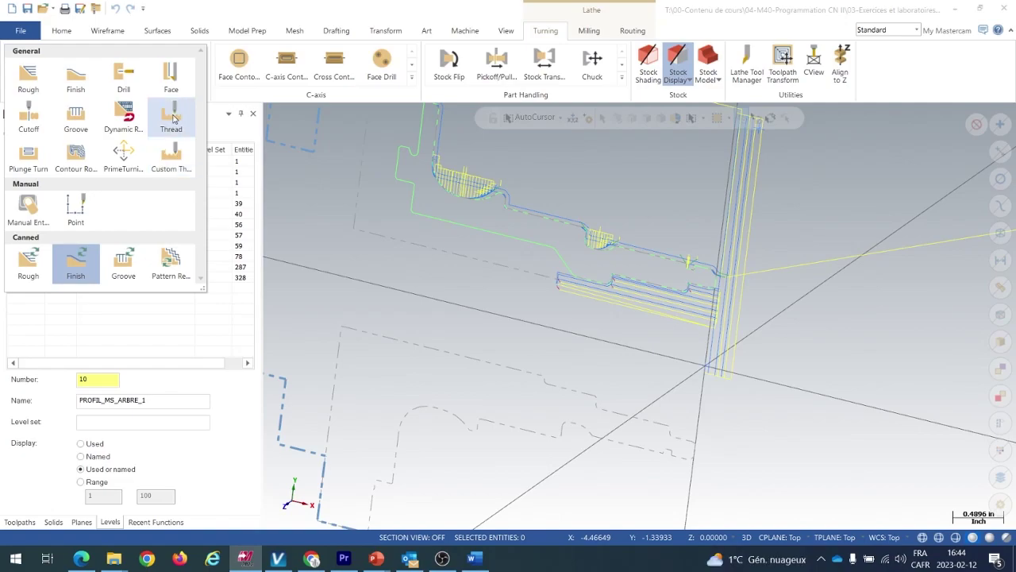
left_click(173, 120)
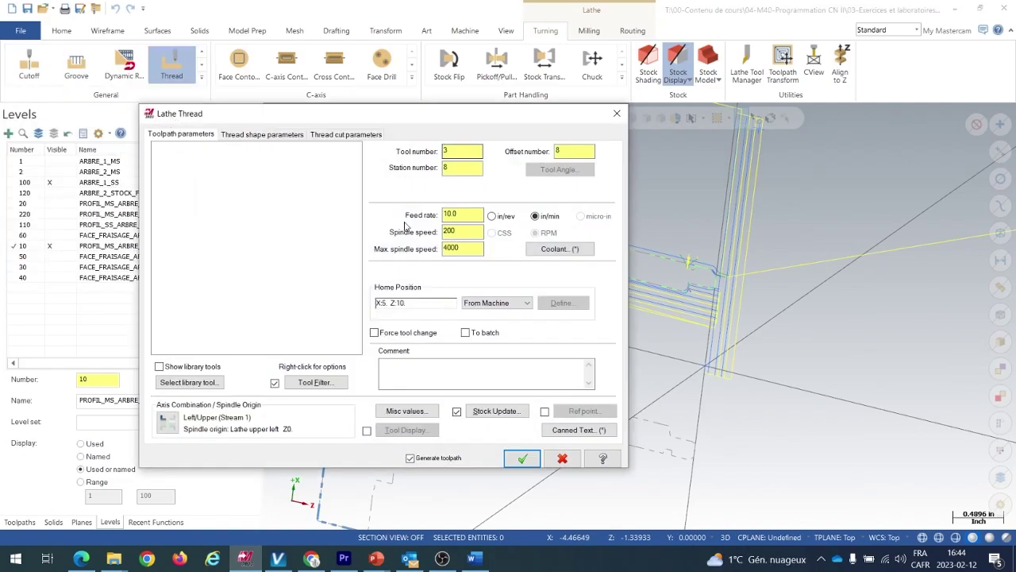
Choose the T9797 R0.0144 OD THREAD RIGHT tool from the Lathe_Inch tool library for the thread operation
left_click_drag(400, 120, 356, 105)
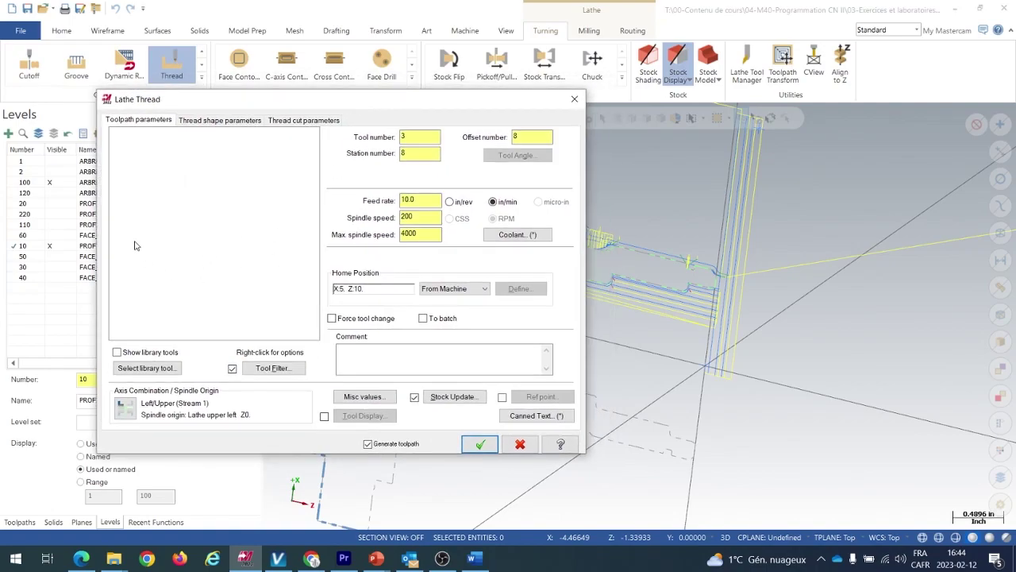
left_click_drag(423, 108, 455, 109)
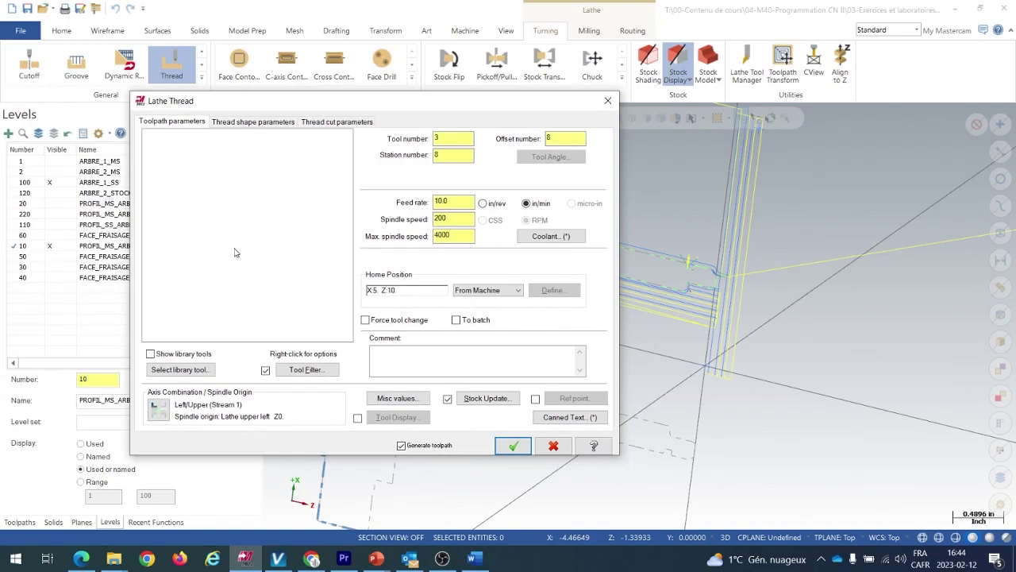
left_click(205, 370)
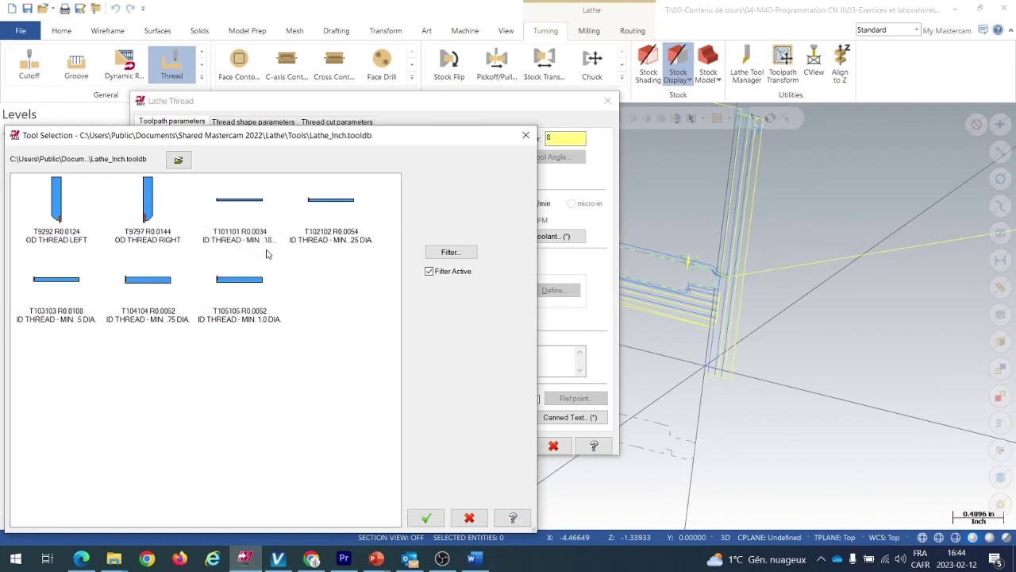
left_click(156, 229)
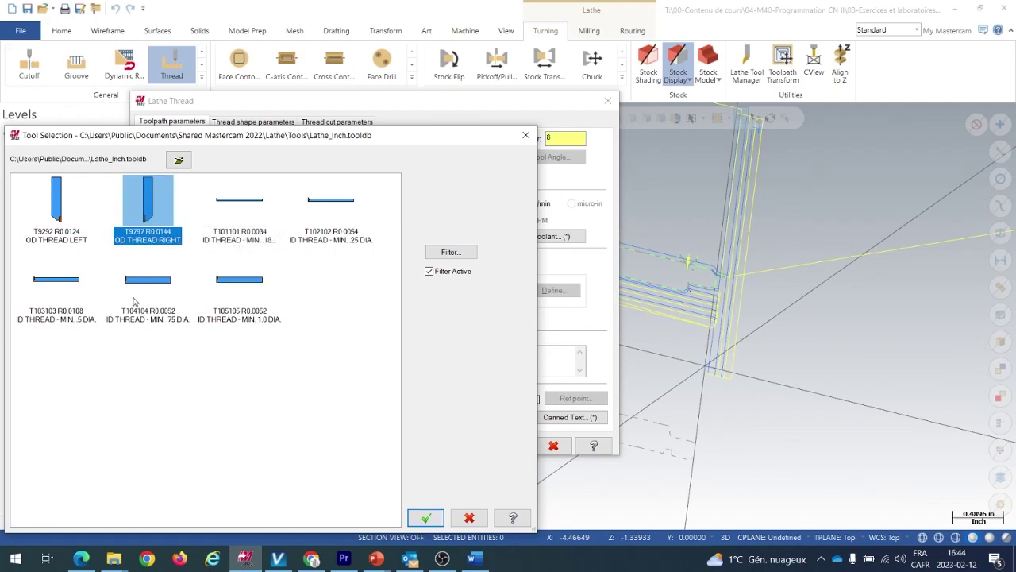
left_click(426, 517)
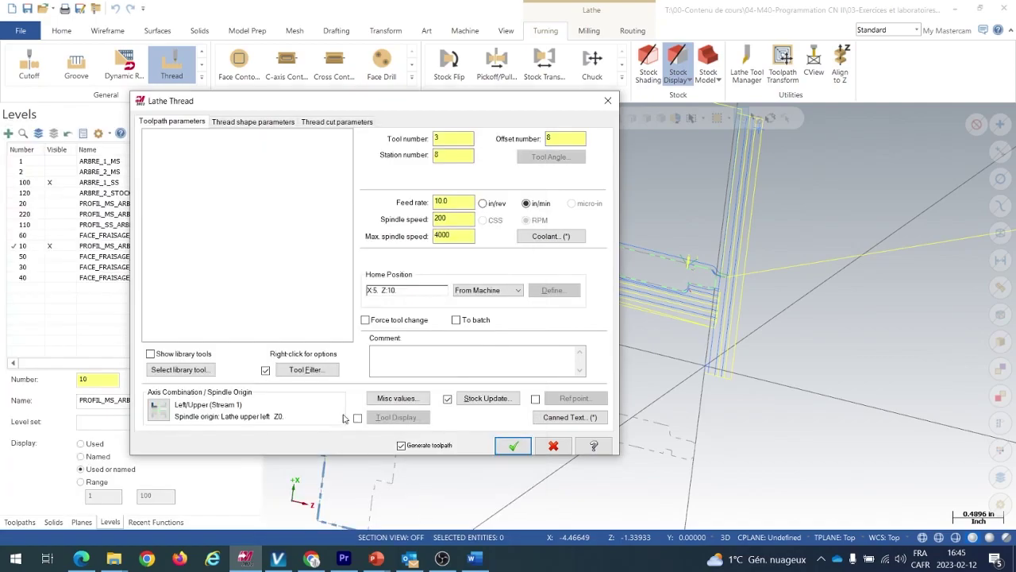
Set the threading tool's tool number, offset number and station number to 4
left_click_drag(565, 138, 540, 138)
type("4")
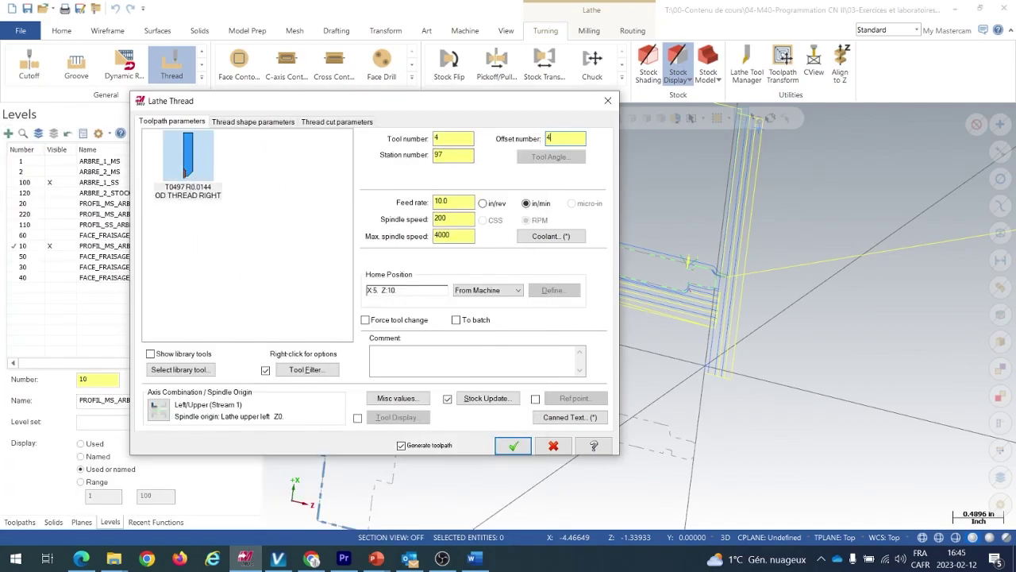
left_click_drag(467, 151, 377, 154)
type("4")
left_click(276, 238)
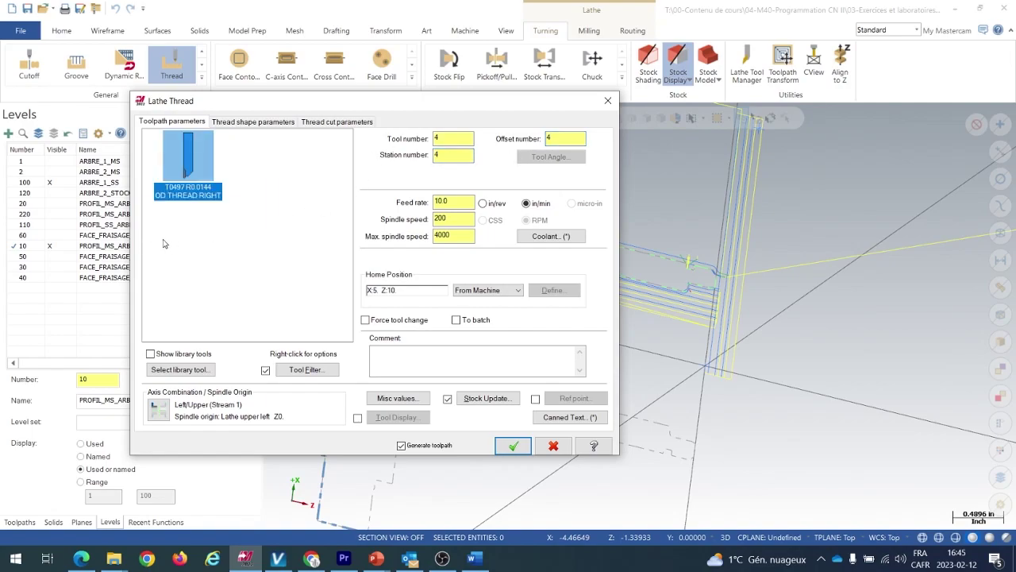
Open the thread shape parameters and review the major diameter, minor diameter and thread depth settings
left_click(259, 124)
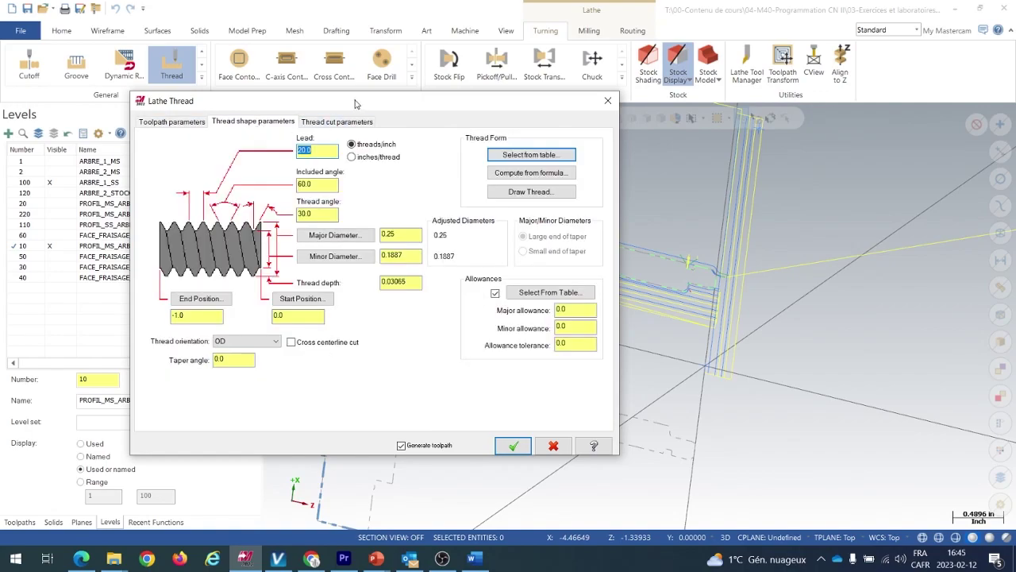
left_click_drag(357, 104, 253, 82)
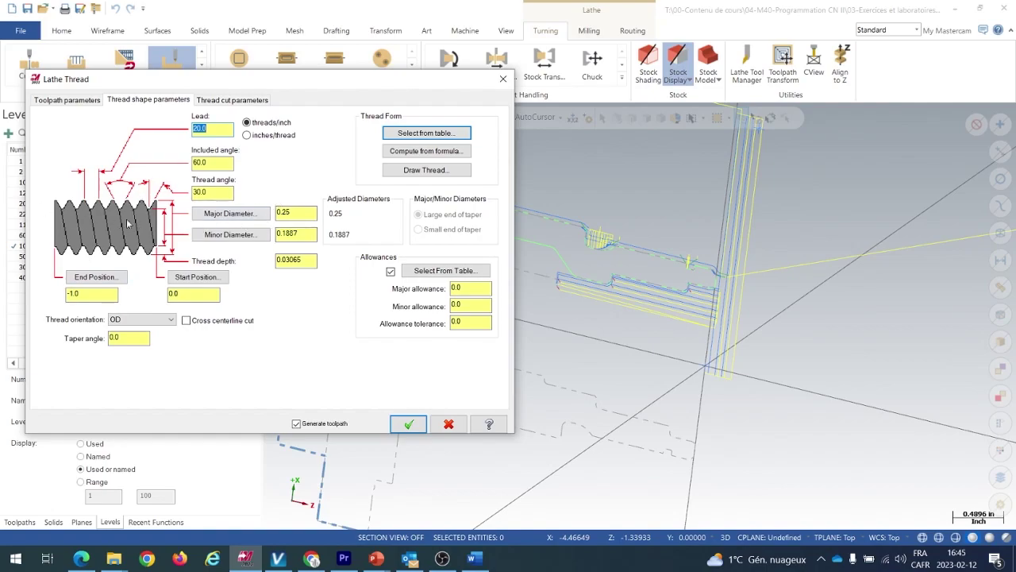
left_click(306, 212)
left_click_drag(351, 88, 376, 67)
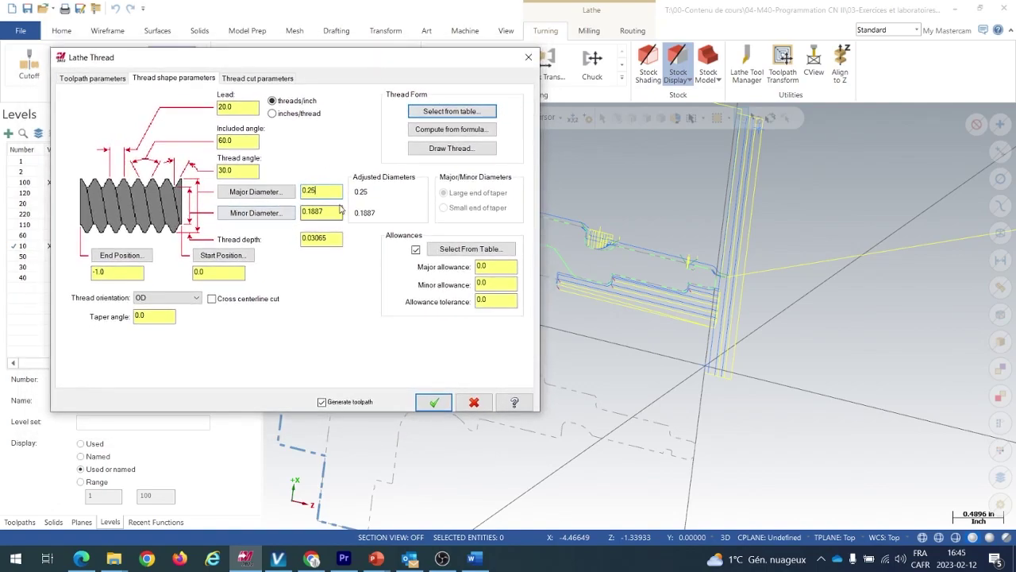
left_click(336, 212)
left_click(315, 239)
key("shift+Tab")
key("shift+Tab")
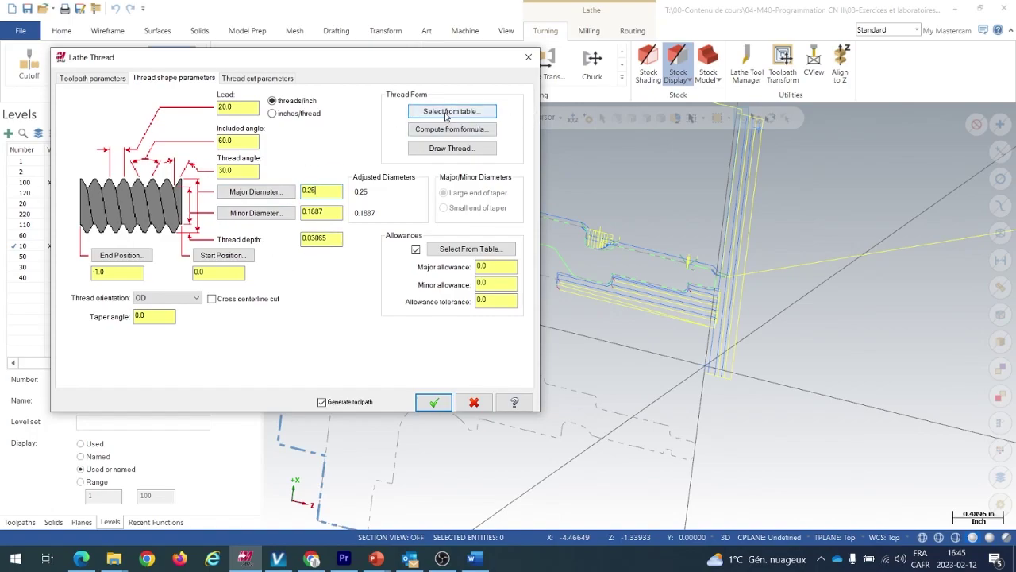
Try to take the major diameter from the X coordinate of a profile point beside the narrow groove
right_click(326, 193)
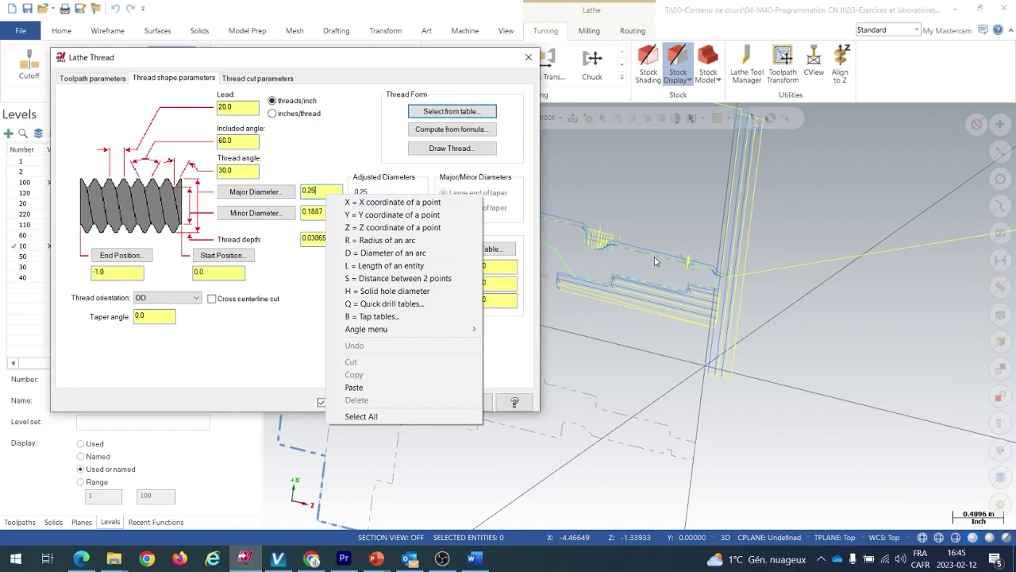
left_click(393, 201)
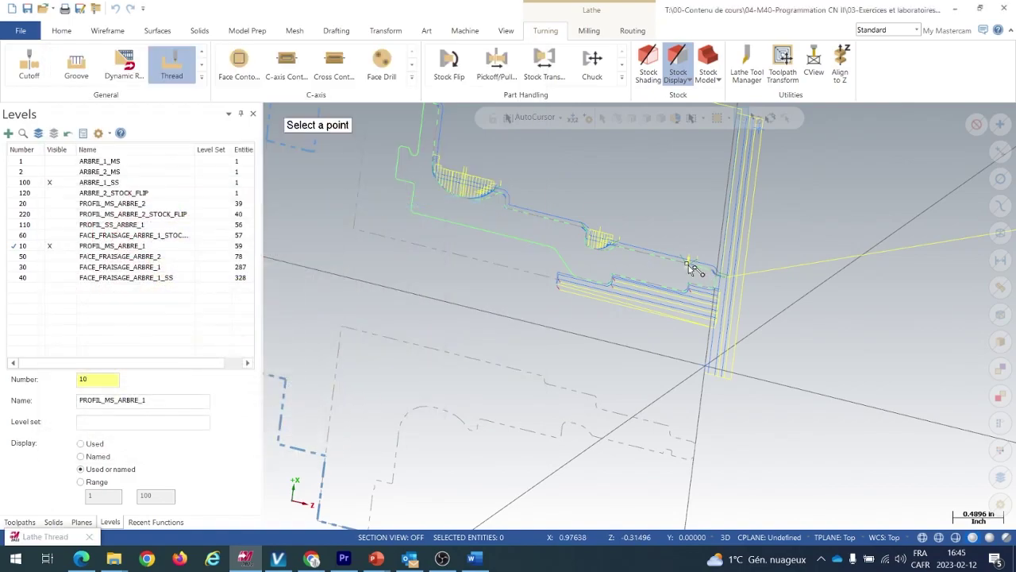
left_click(682, 264)
left_click(330, 190)
Show the ARBRE_1_MS level again and bring the narrow groove across the splines into close view
left_click_drag(337, 60, 555, 36)
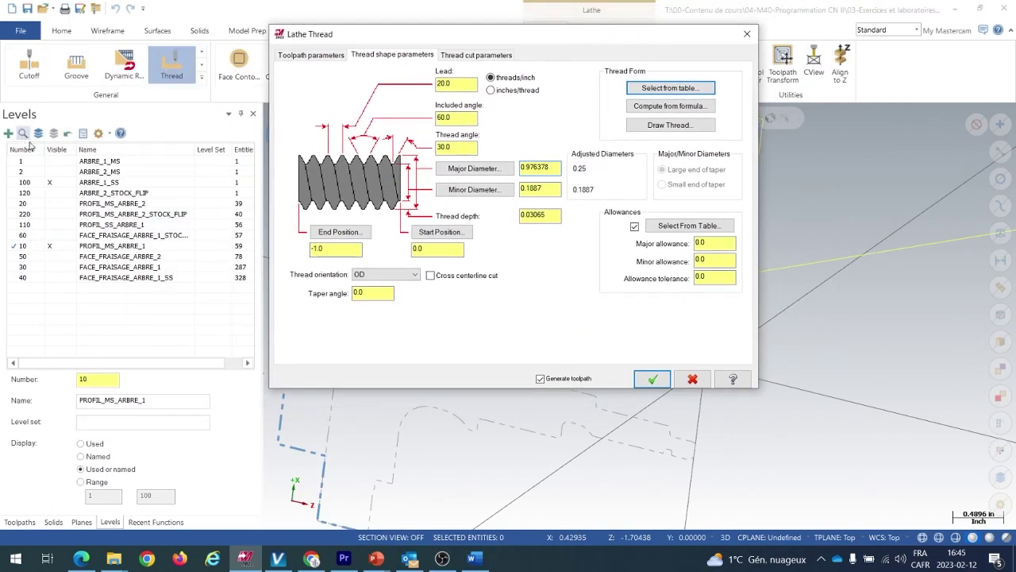
left_click(49, 161)
left_click_drag(457, 38, 185, 44)
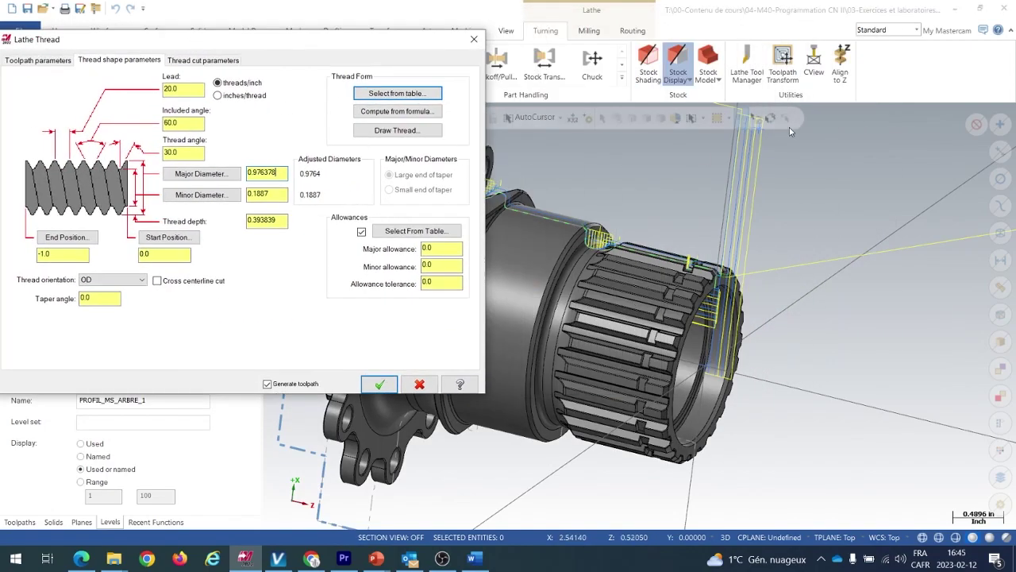
scroll(666, 325, "up", 3)
scroll(680, 185, "up", 4)
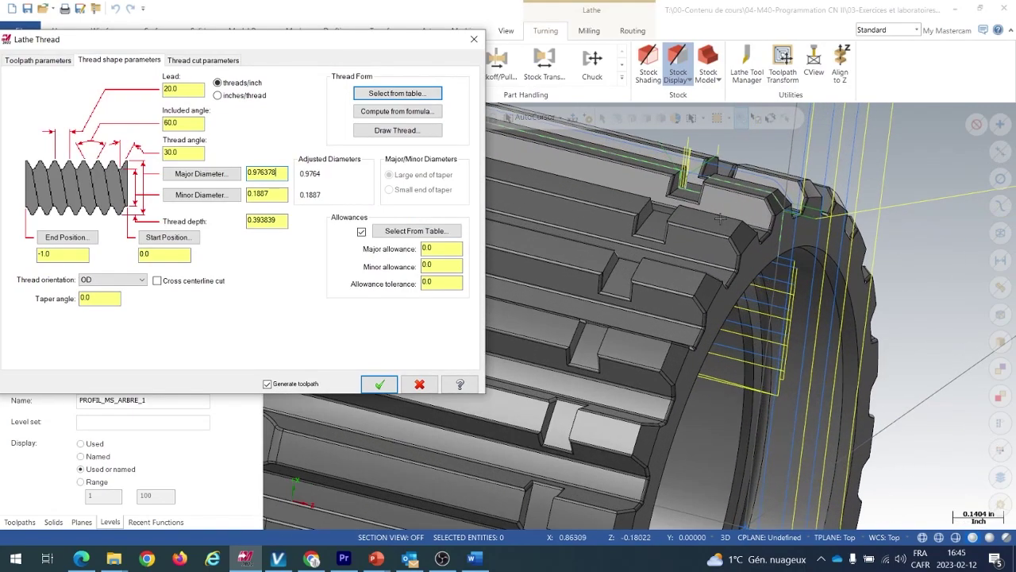
scroll(675, 162, "down", 1)
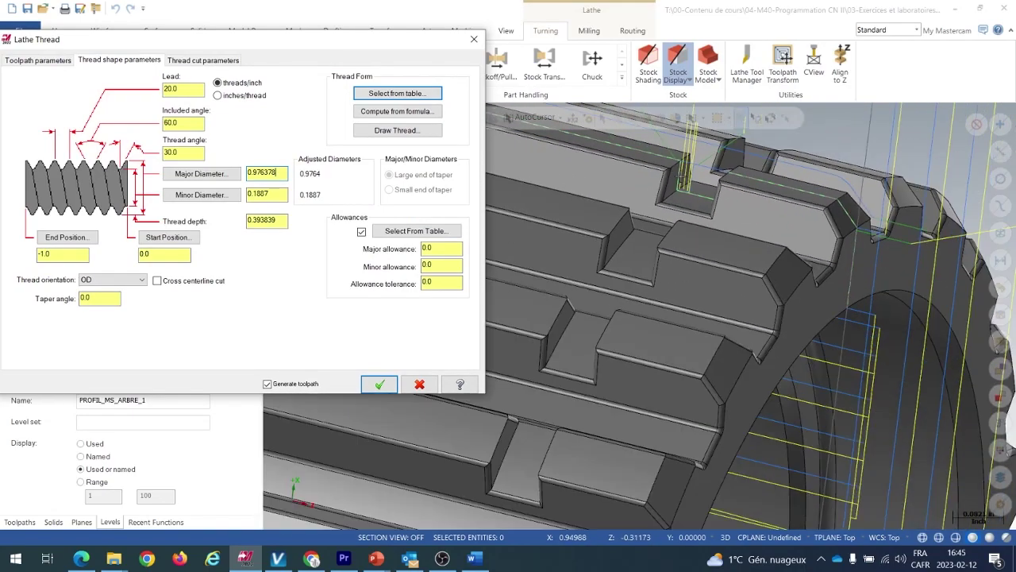
Try to define the thread's major diameter by picking a point at the edge of the spline groove
left_click(232, 177)
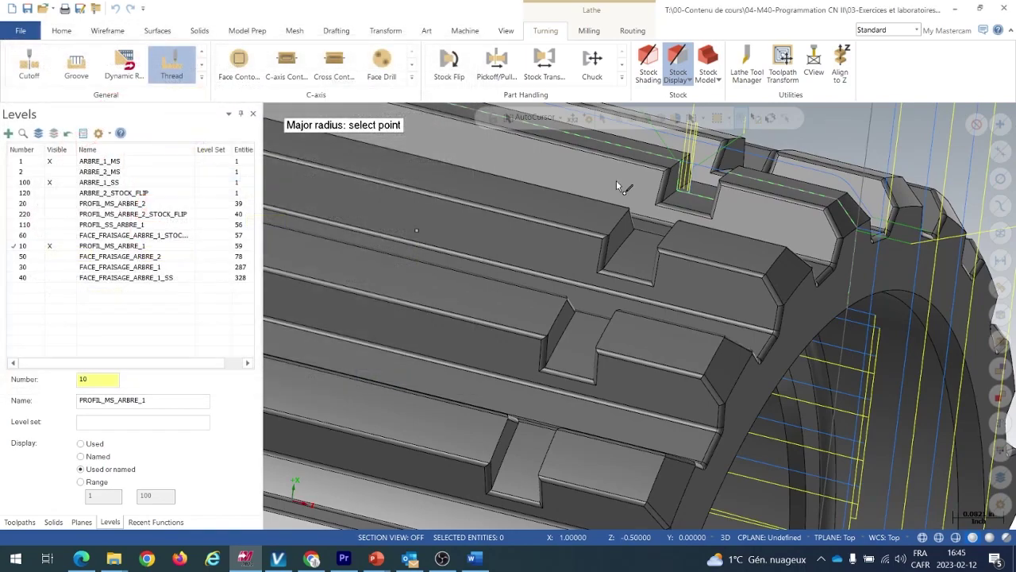
left_click(684, 173)
left_click(266, 172)
double_click(258, 172)
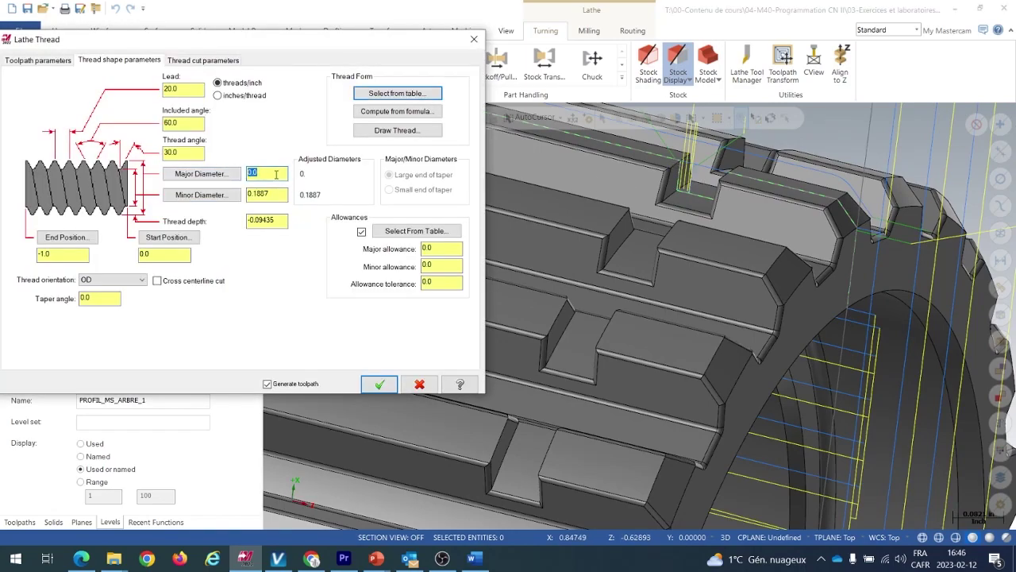
left_click(258, 172)
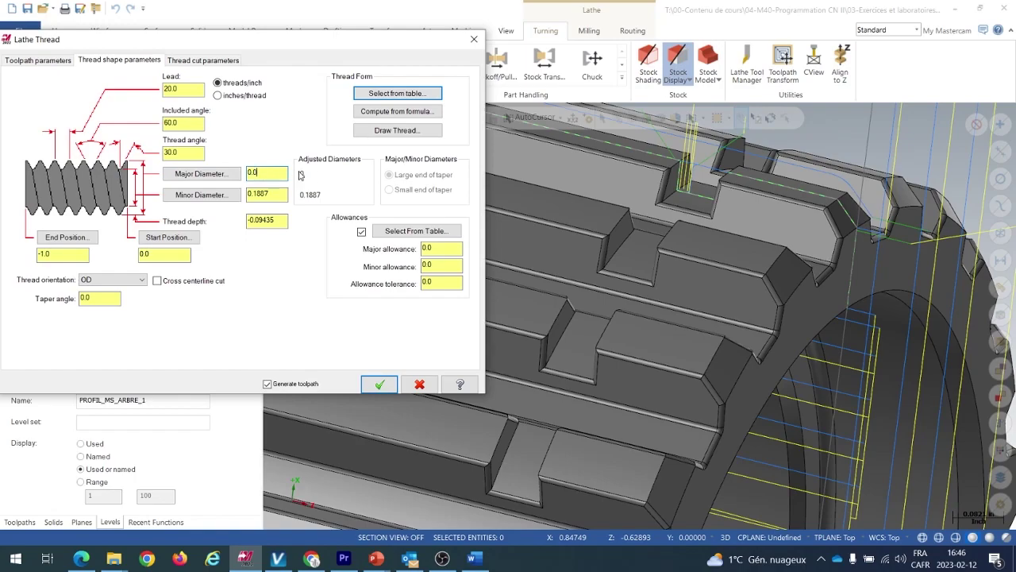
Set the thread's major diameter to 1.952756 from the diameter of the outer radial face beside the spline groove
right_click(264, 175)
left_click(304, 235)
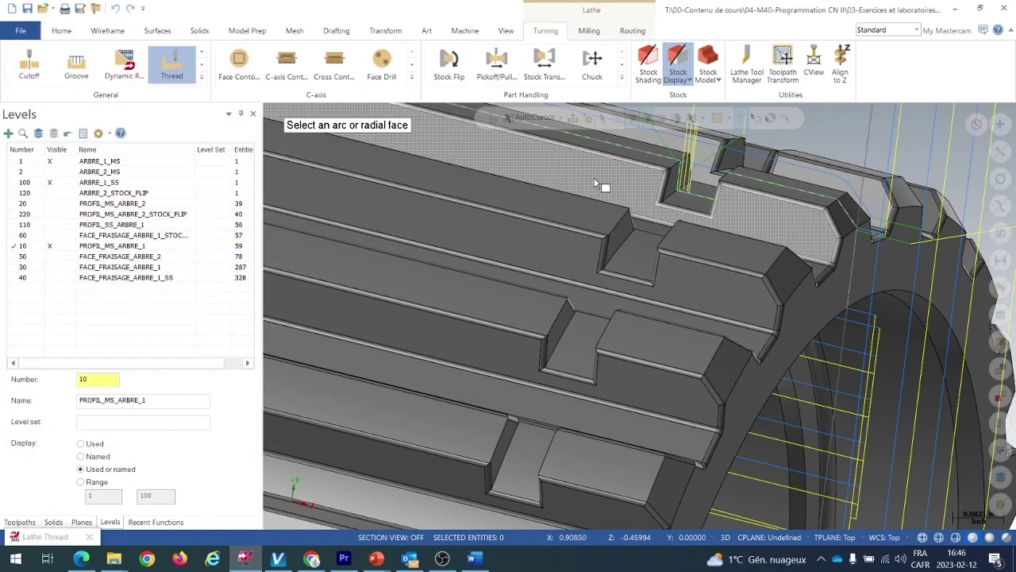
left_click(680, 165)
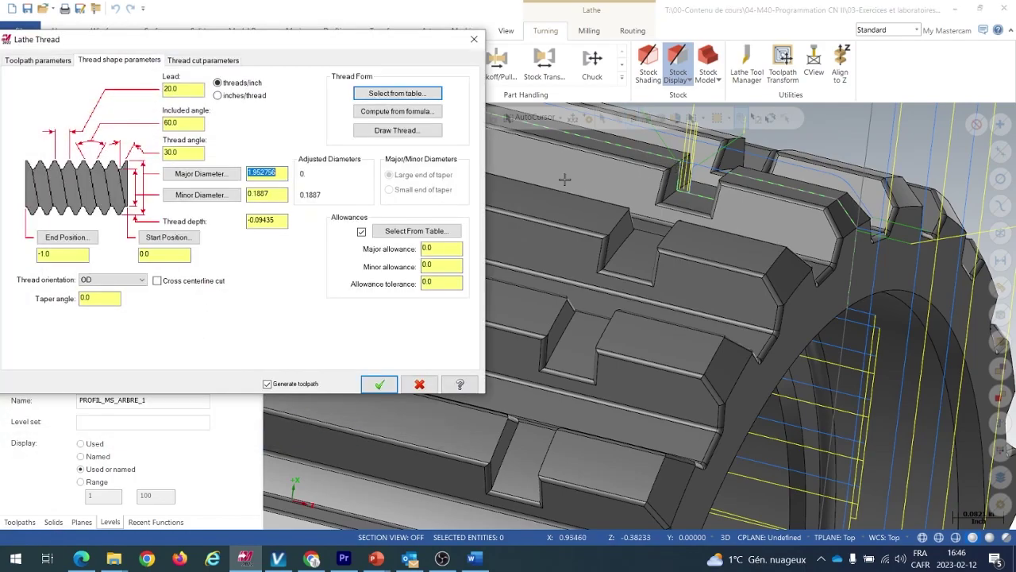
left_click(282, 174)
key("Tab")
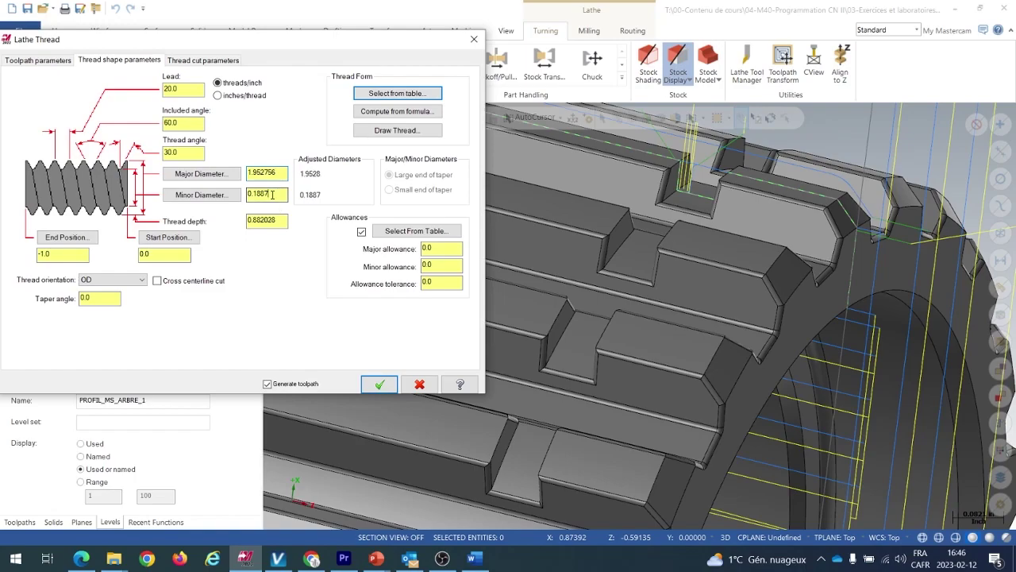
scroll(729, 261, "down", 1)
scroll(729, 261, "down", 4)
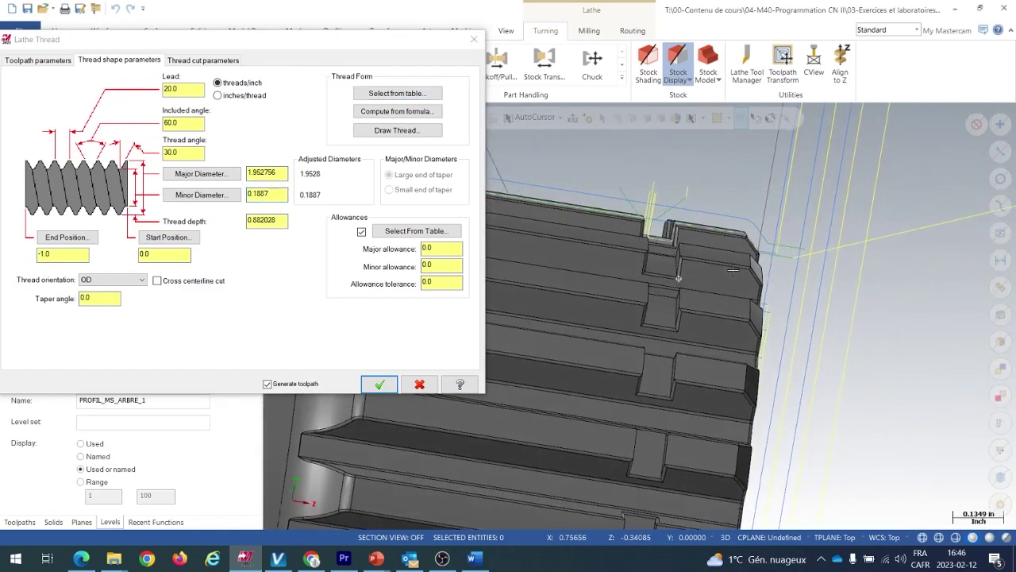
scroll(682, 258, "down", 1)
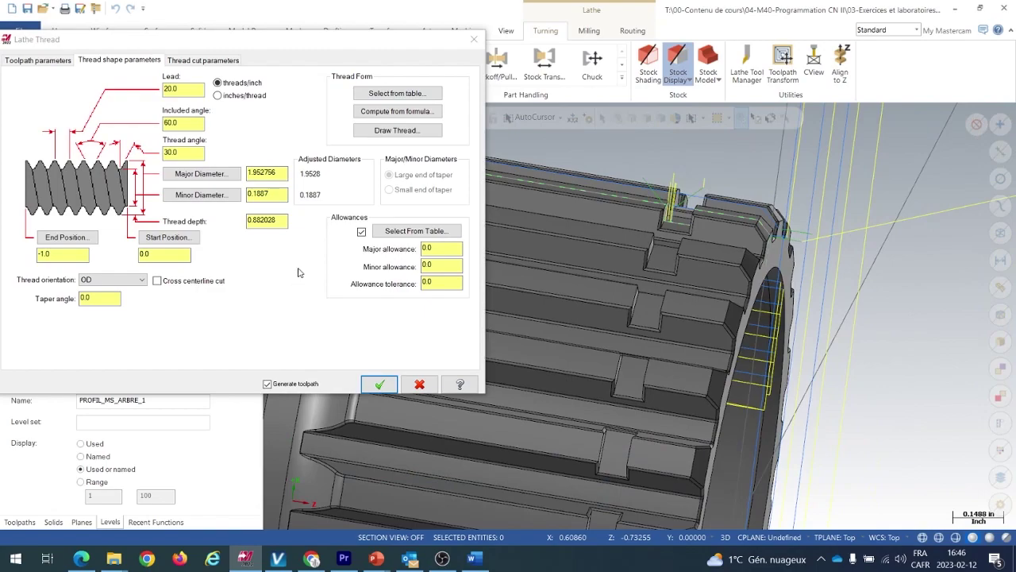
Set the thread's minor diameter to 1.795318 from the diameter of an edge at the root between two splines
left_click(267, 193)
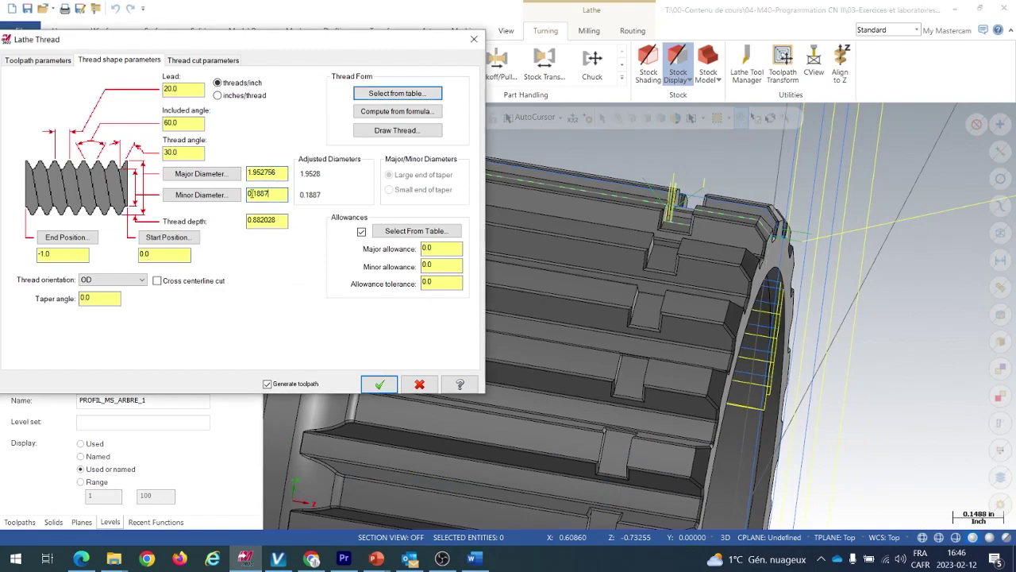
left_click(230, 201)
left_click(336, 252)
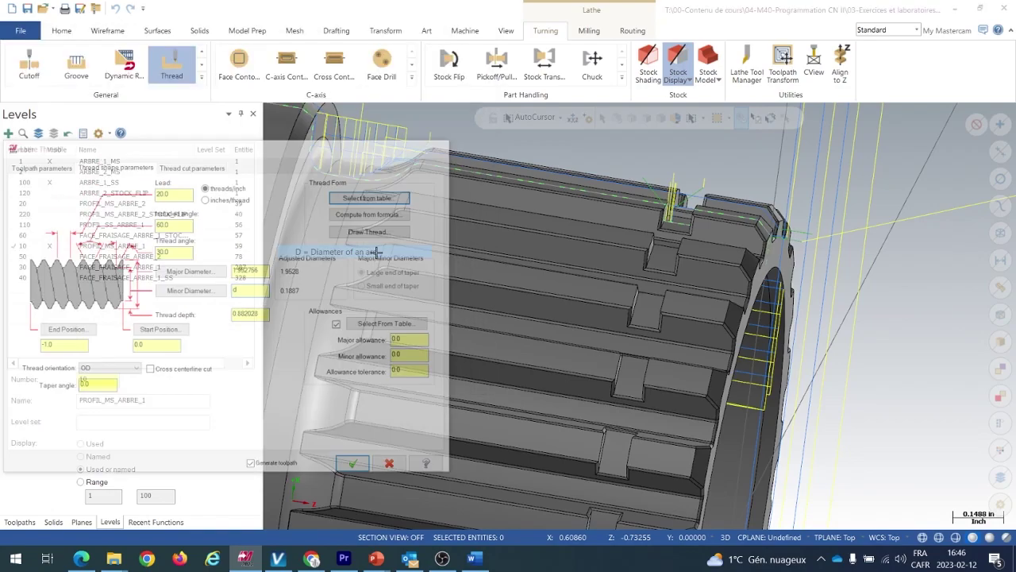
scroll(683, 201, "up", 5)
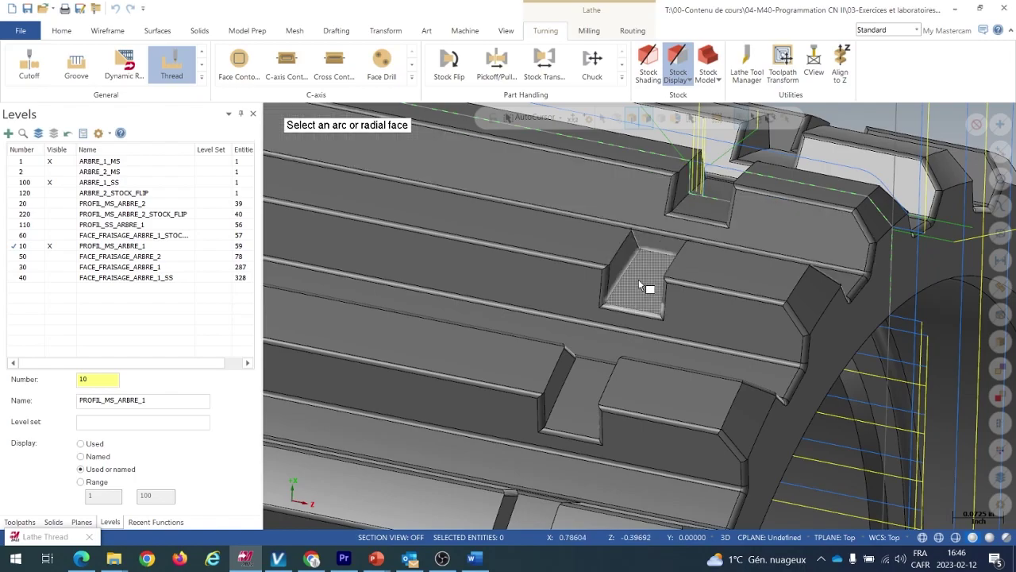
left_click(853, 291)
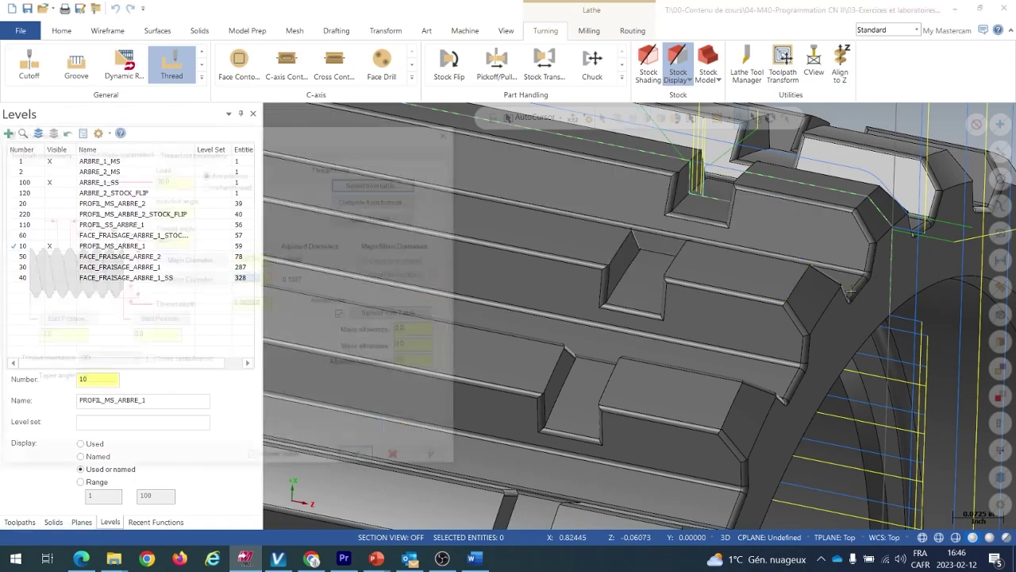
left_click(274, 172)
left_click(278, 193)
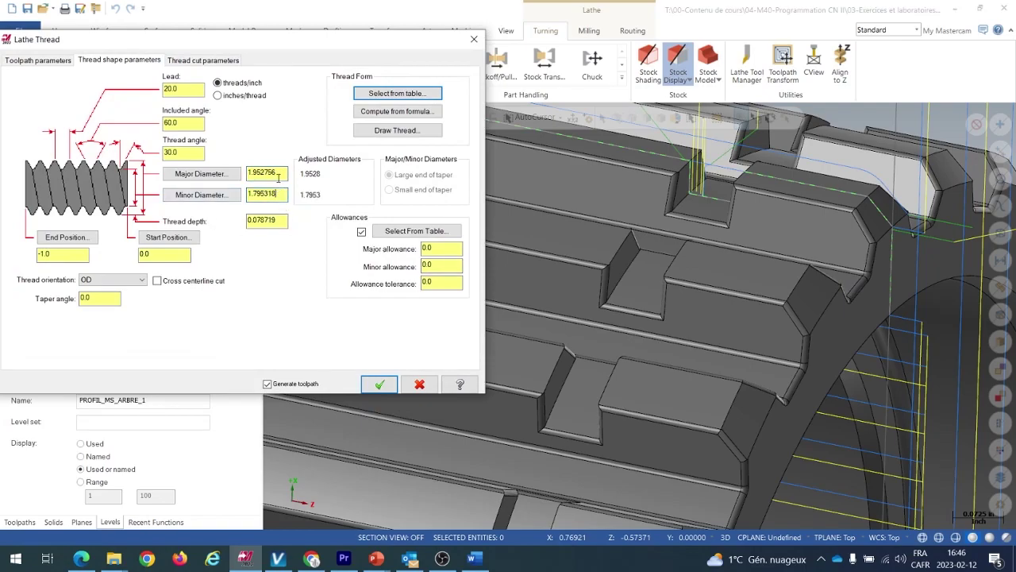
left_click_drag(279, 220, 243, 223)
left_click(276, 220)
left_click(282, 222)
left_click_drag(277, 219, 243, 223)
left_click_drag(281, 173, 238, 175)
Open the Windows Calculator and place it so the thread diameter values stay readable
left_click(15, 561)
type("calc")
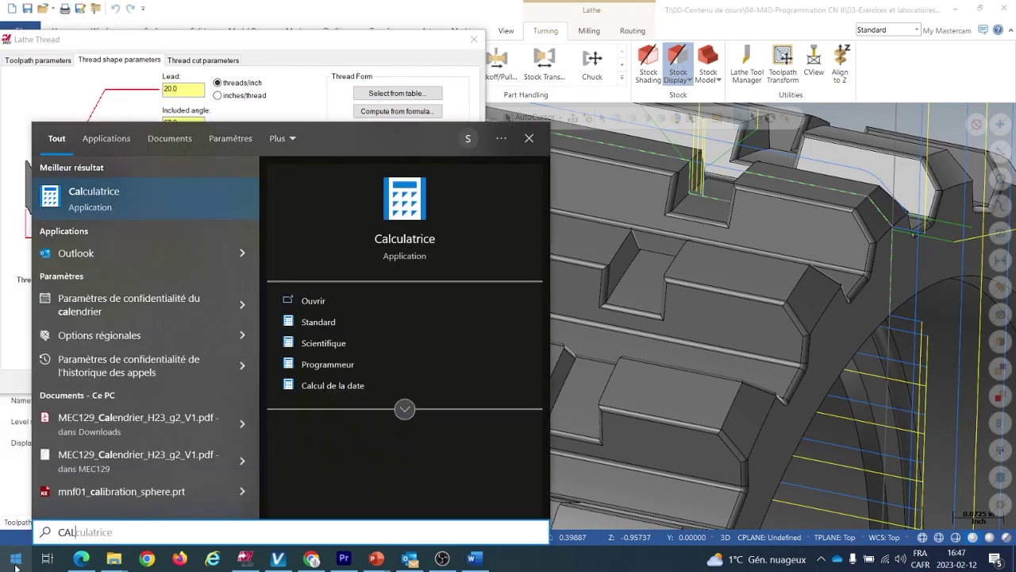
key("Return")
left_click_drag(214, 116, 485, 129)
Convert the 1.9527 in major diameter to millimetres by multiplying it by 25.4, and close the Calculator
type("1,95")
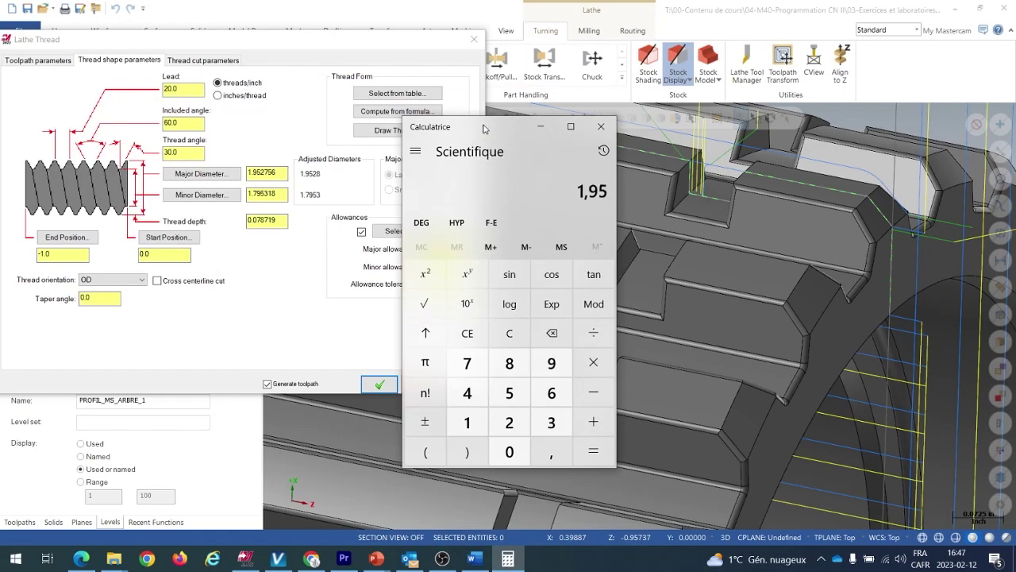
type("27")
type("*25")
type("m")
type(",")
key("BackSpace")
type("25,4")
key("Return")
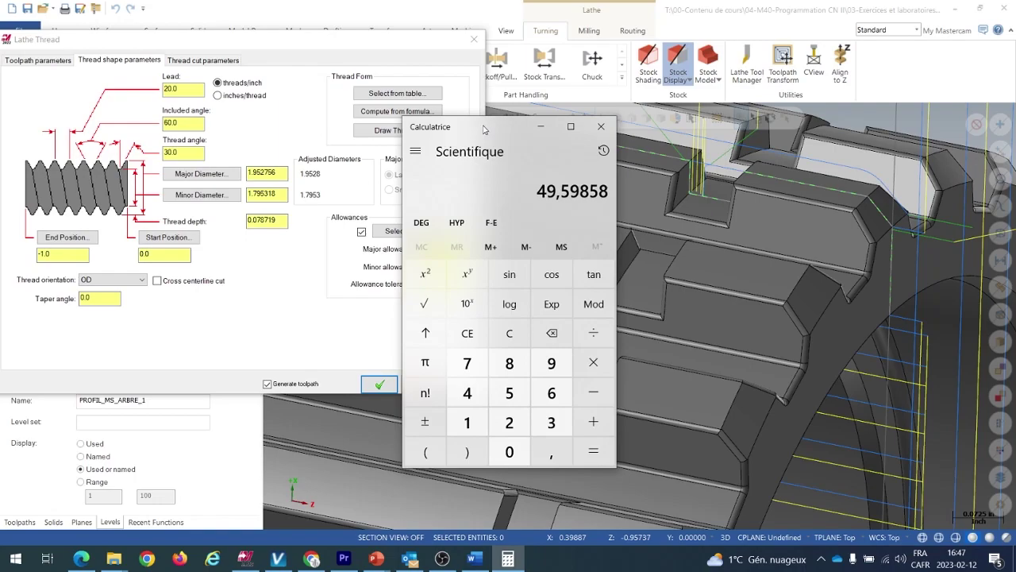
left_click_drag(502, 129, 433, 122)
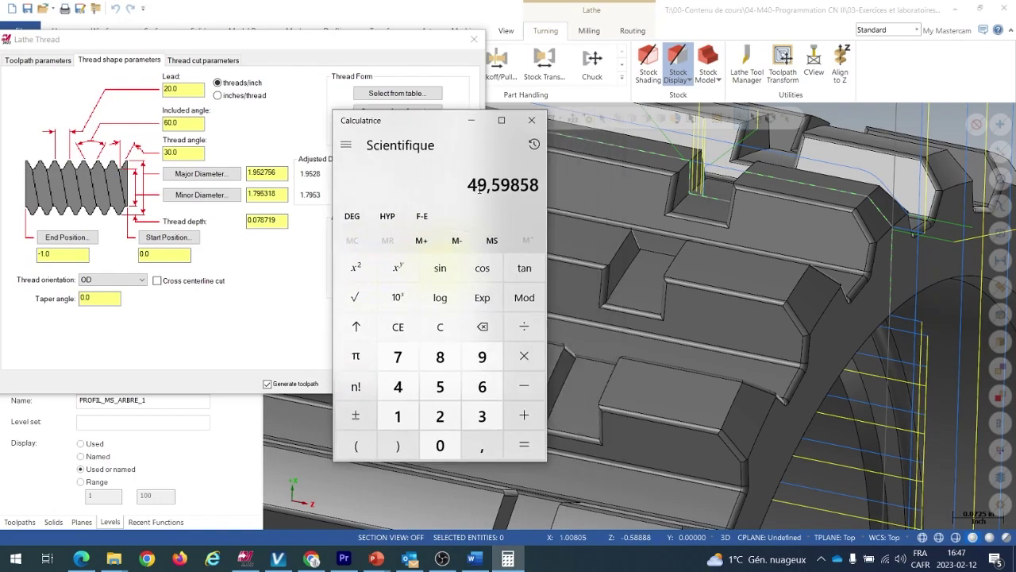
left_click_drag(474, 189, 504, 188)
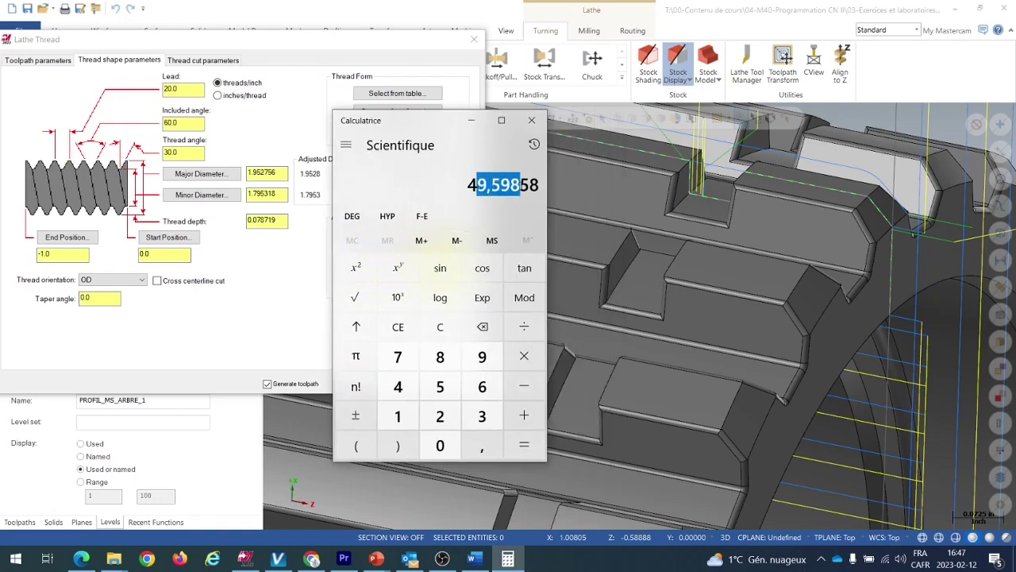
left_click(532, 121)
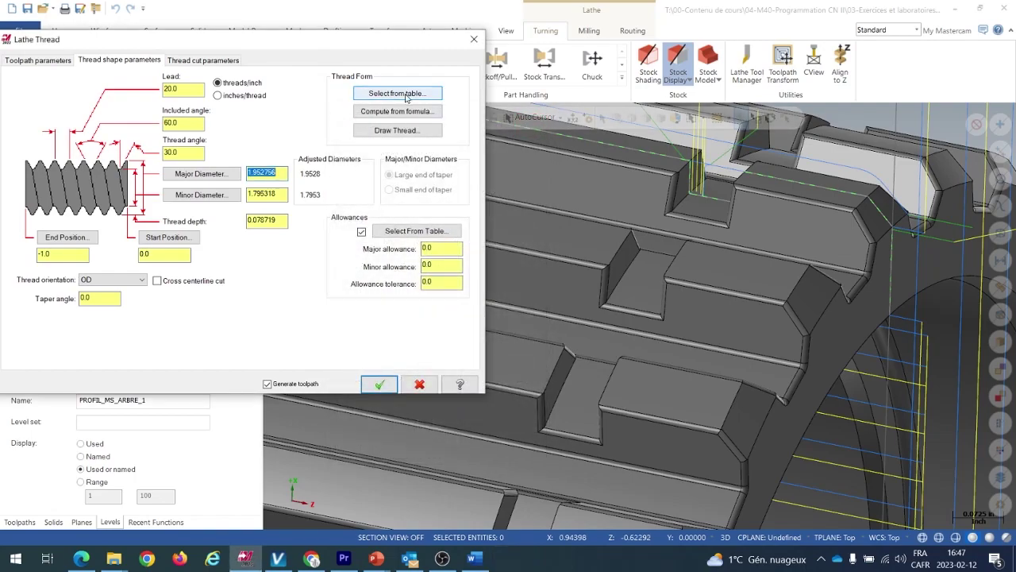
Load the thread form from the Metric M Profile table, using the fine thread with 50 mm major diameter and 1.5 mm lead
left_click(406, 96)
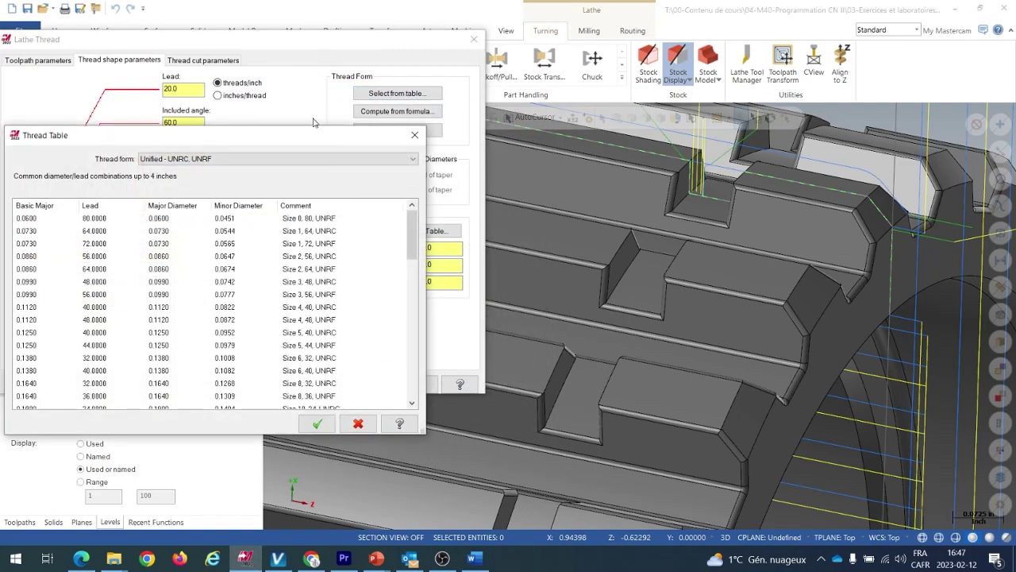
left_click_drag(292, 139, 293, 93)
left_click(377, 113)
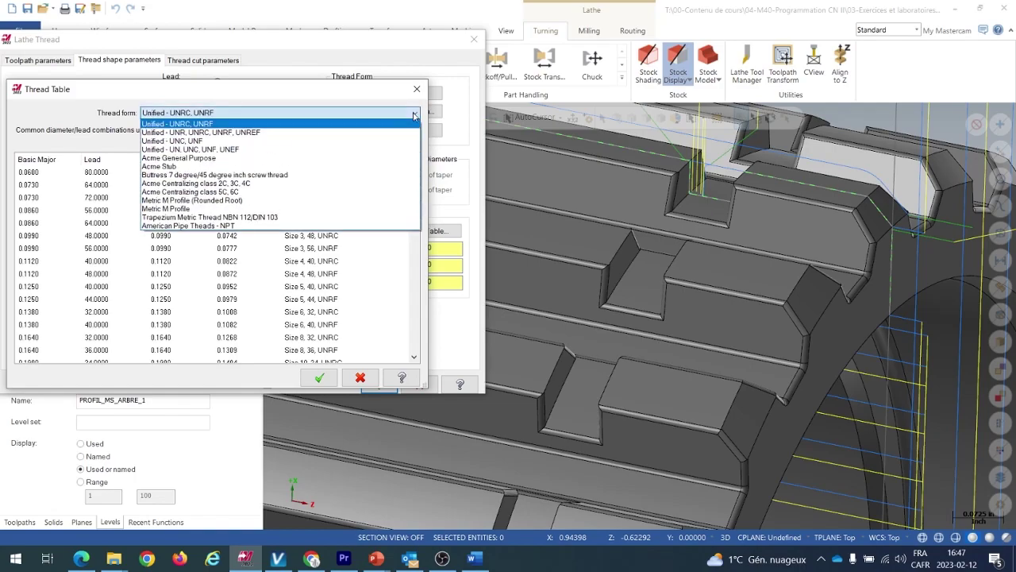
left_click(169, 208)
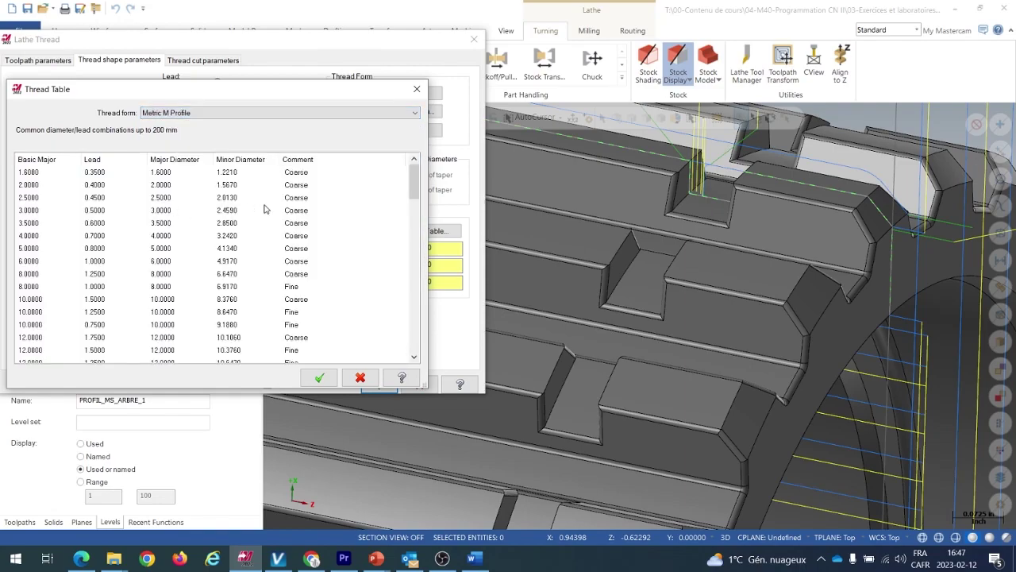
left_click_drag(414, 189, 414, 280)
left_click(35, 313)
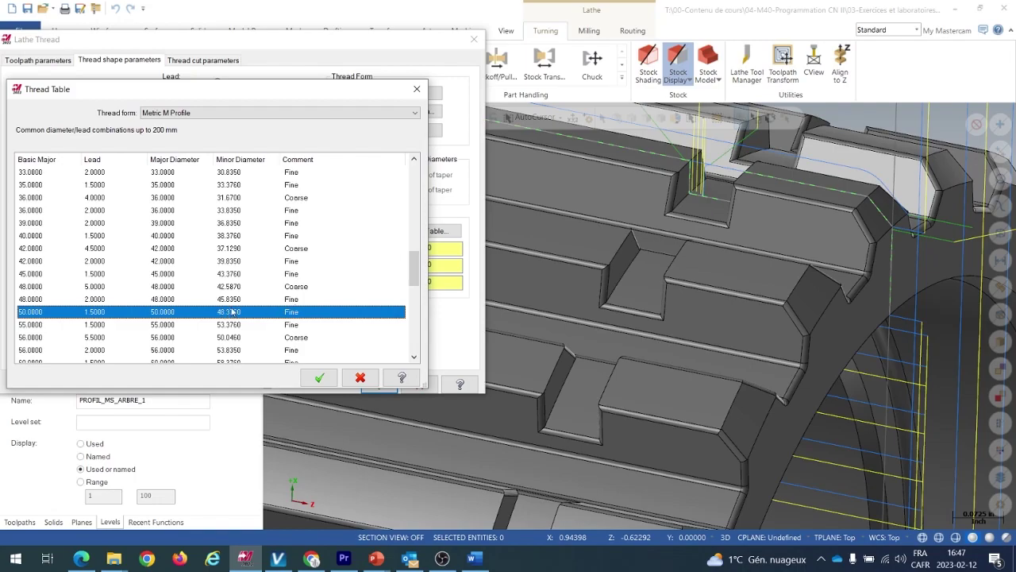
left_click(320, 377)
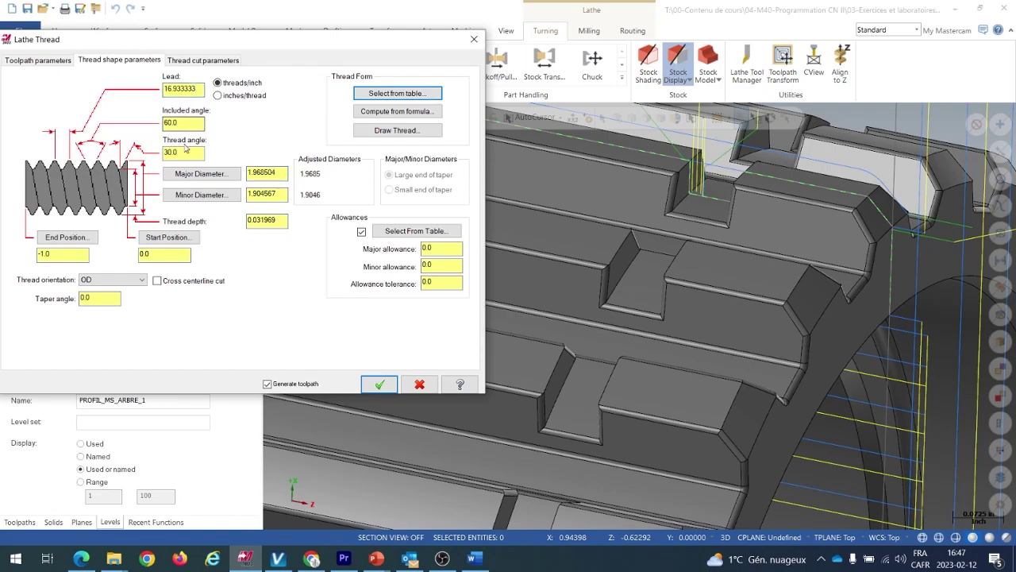
left_click(185, 155)
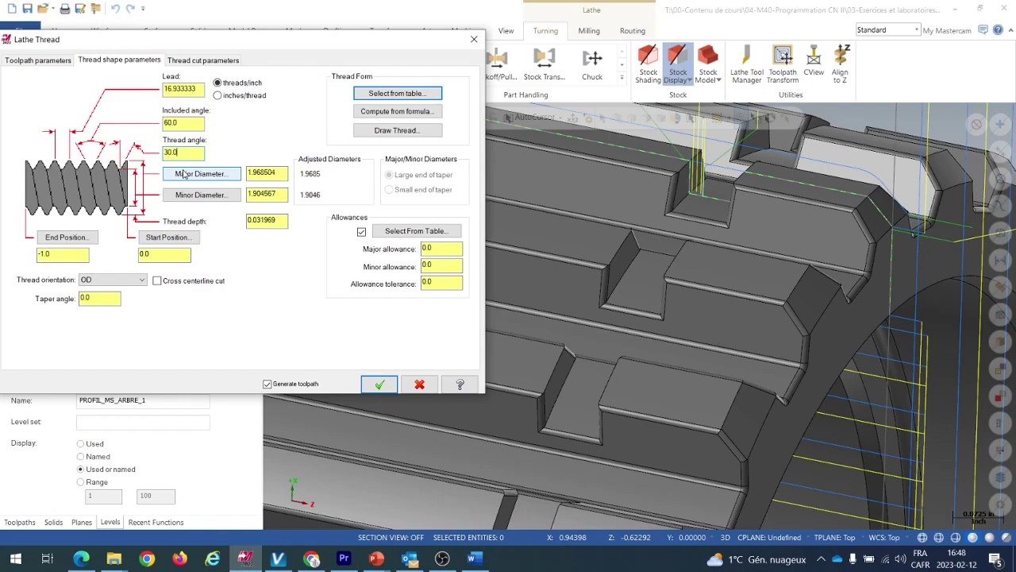
Apply the thread allowances from the Metric class g (OD) table for the 1.5 mm lead, giving 0.032 major and minor allowances
left_click(417, 233)
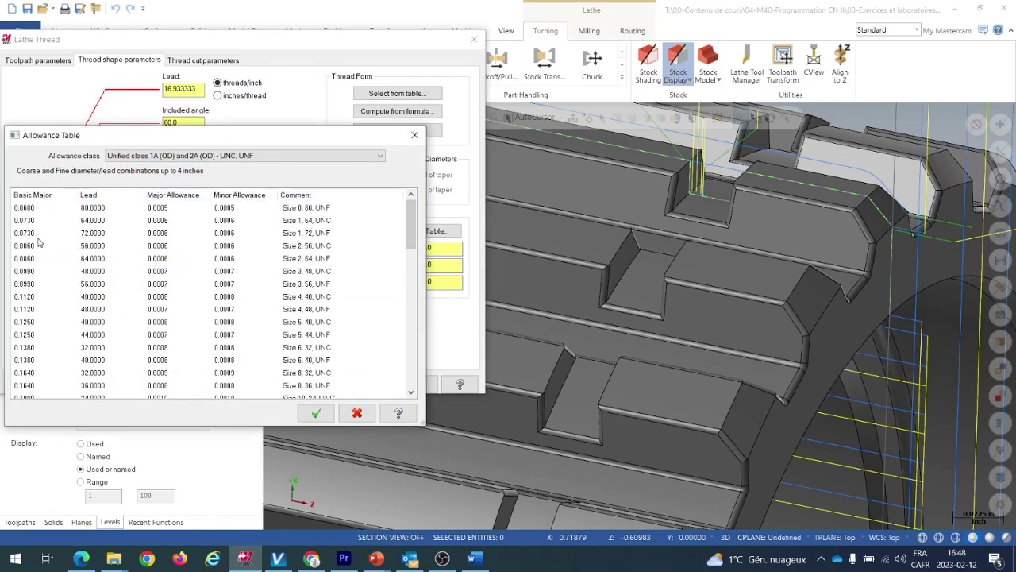
left_click(271, 157)
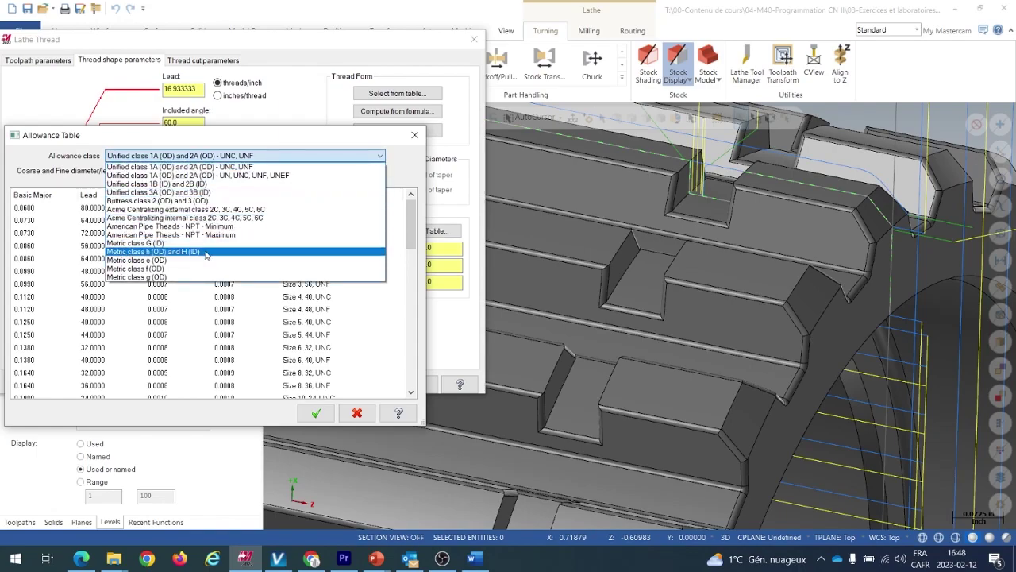
left_click(131, 245)
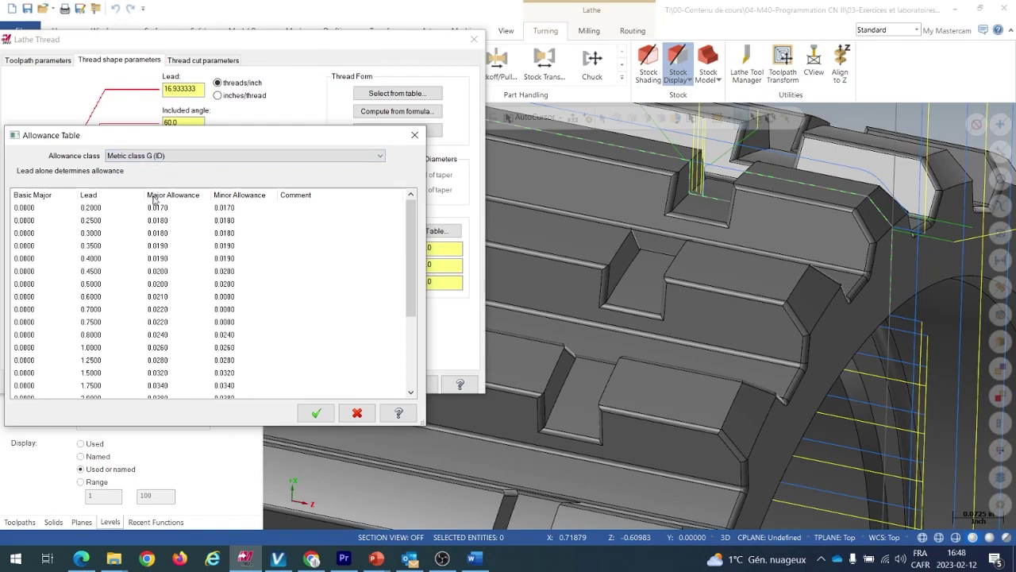
left_click(195, 156)
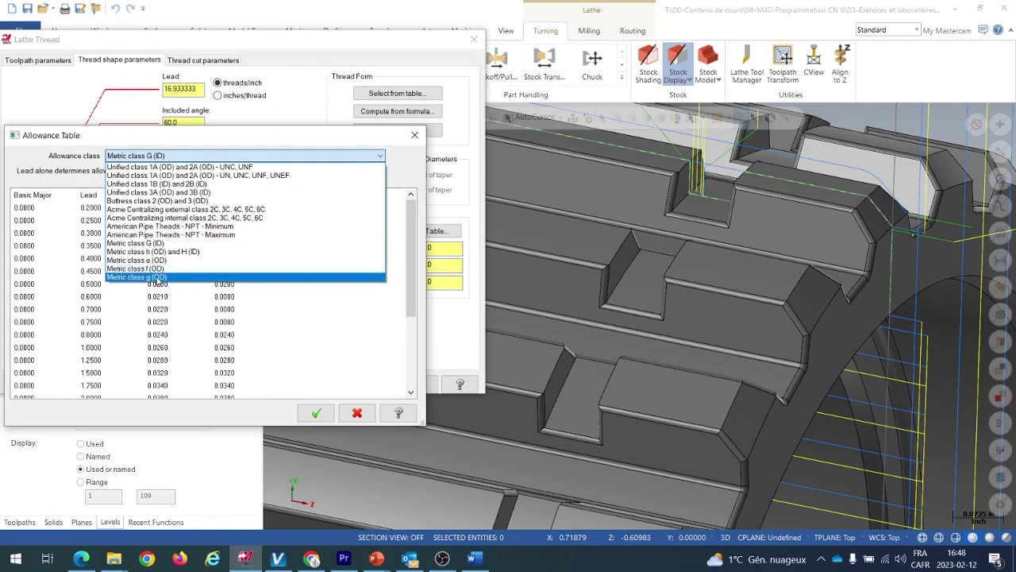
left_click(159, 278)
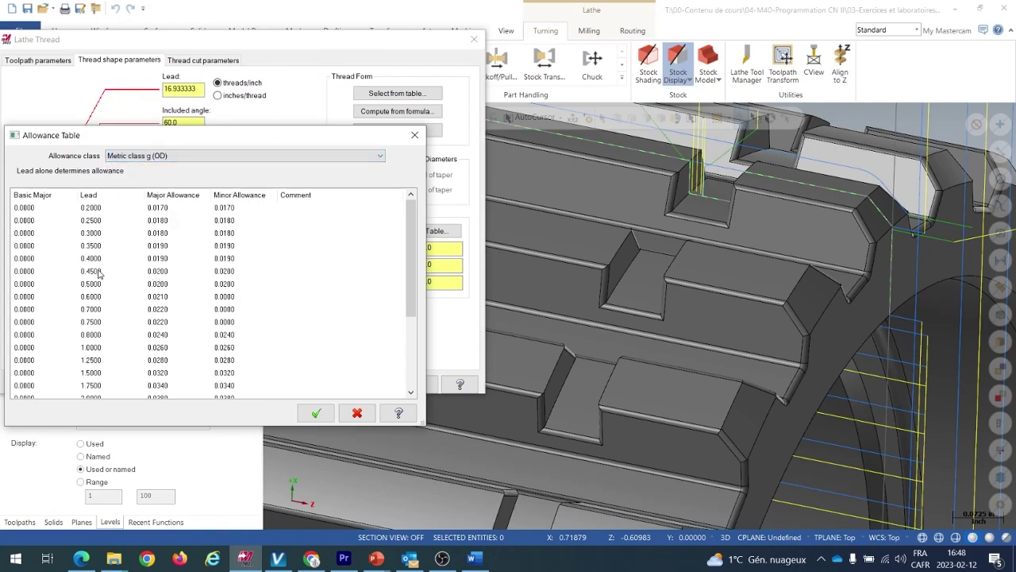
left_click_drag(411, 257, 416, 337)
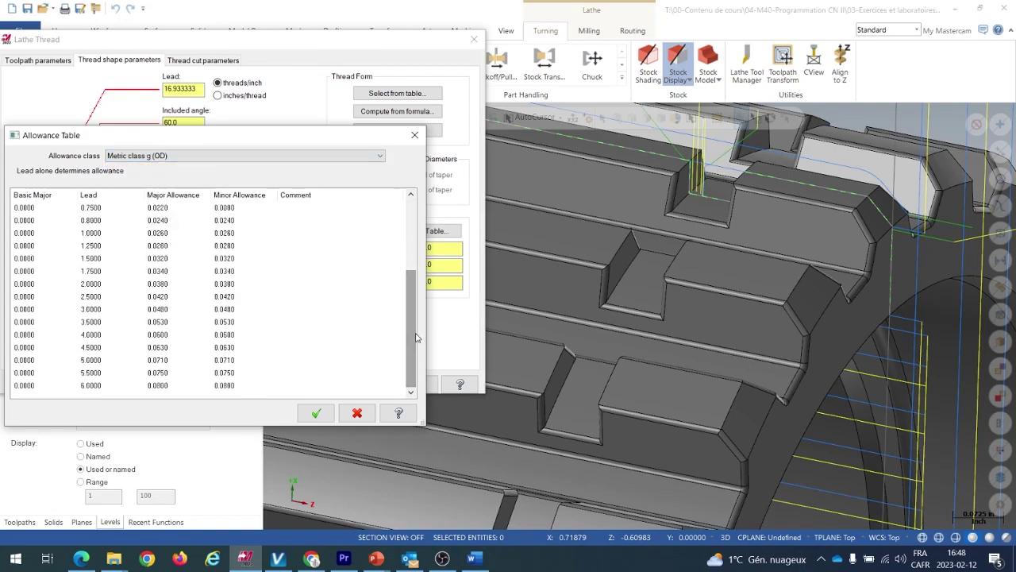
scroll(397, 252, "up", 3)
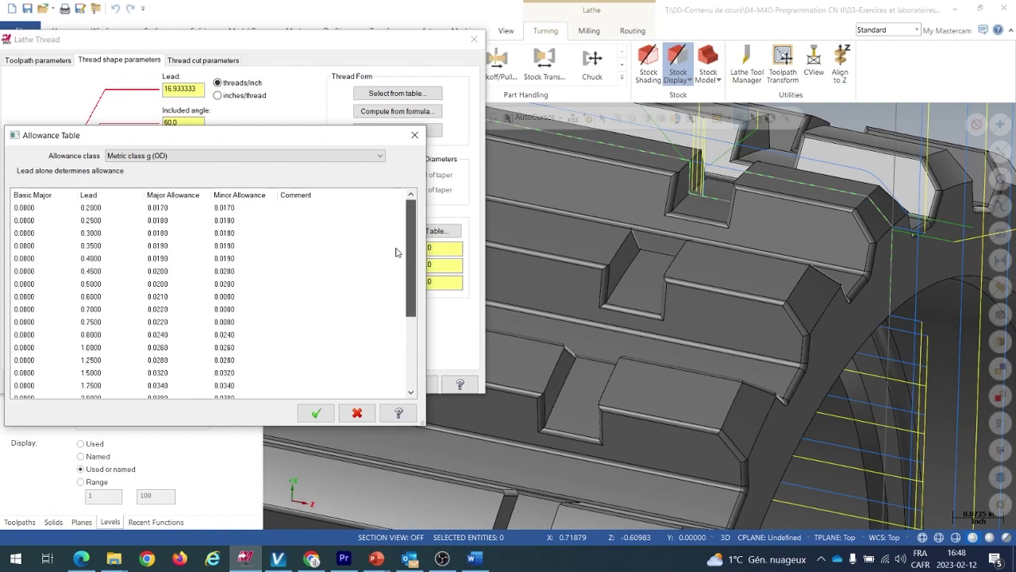
left_click(85, 375)
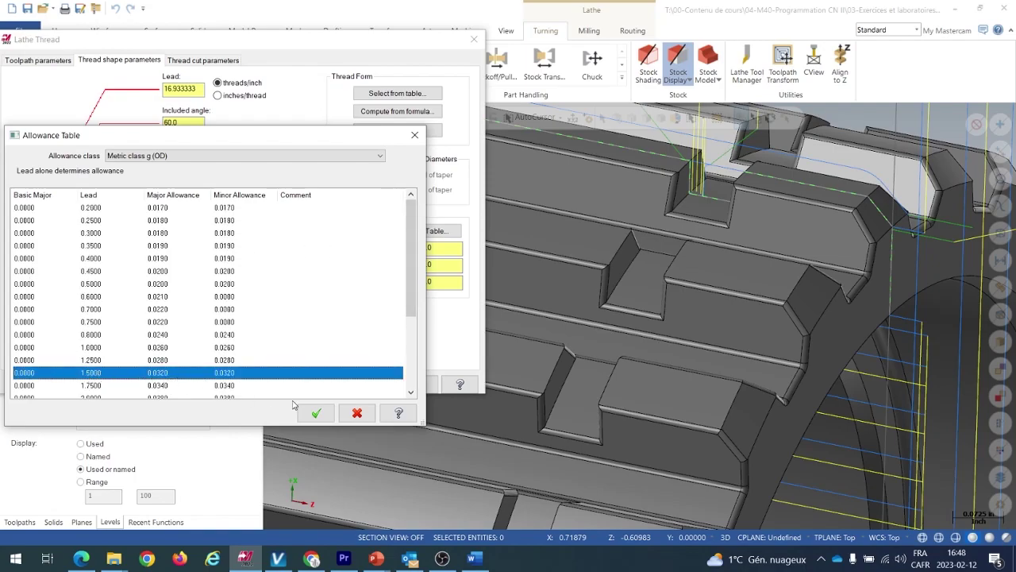
left_click(316, 413)
left_click(447, 249)
Draw the thread as temporary geometry on the part and hide the ARBRE_1_MS level
left_click(397, 130)
scroll(431, 169, "down", 3)
middle_click_drag(432, 169, 461, 254)
scroll(508, 223, "up", 3)
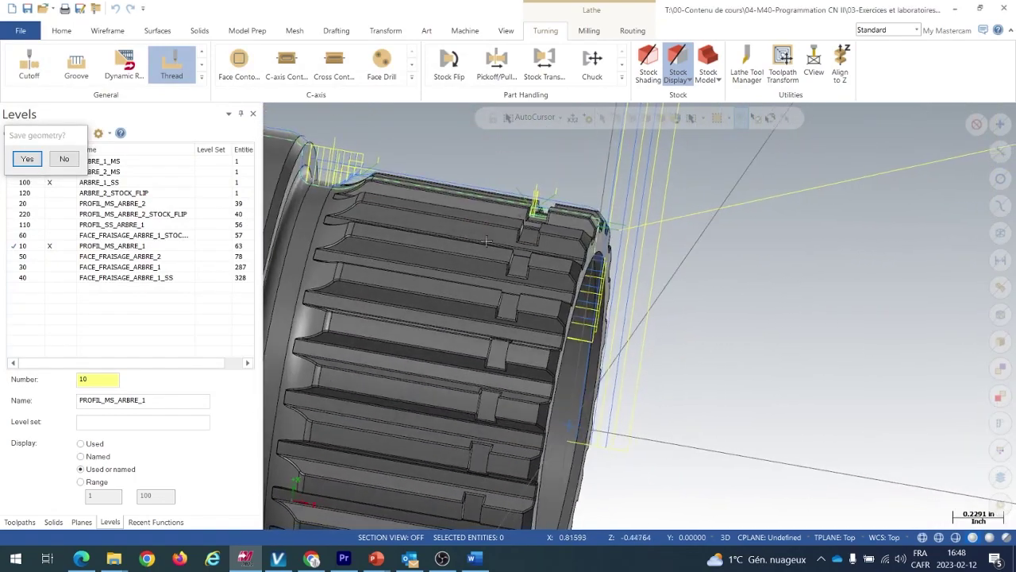
left_click(113, 524)
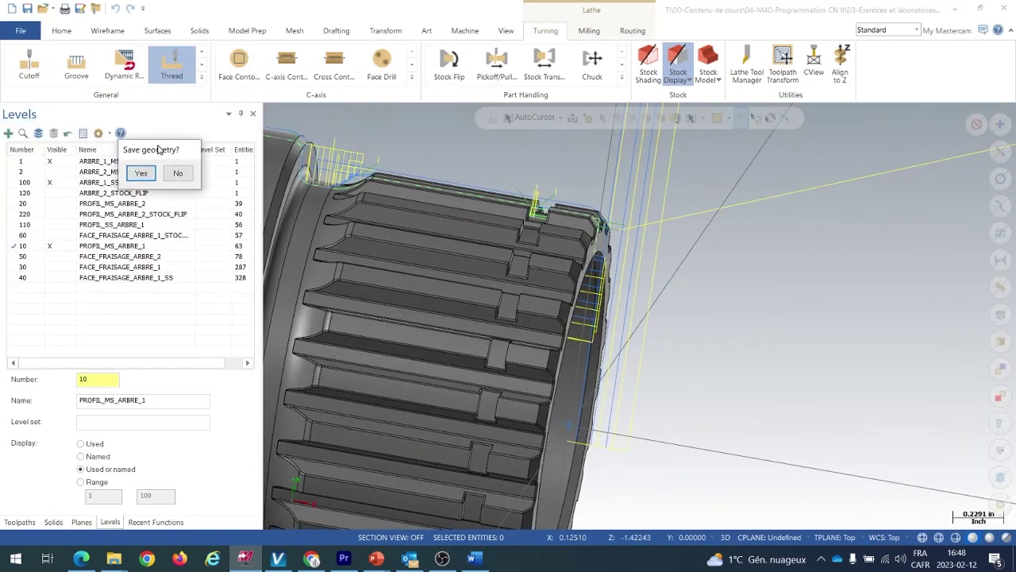
left_click(50, 161)
Examine how the drawn thread outline lies against the turned profile and narrow groove, and discard the geometry without saving it
scroll(439, 227, "up", 2)
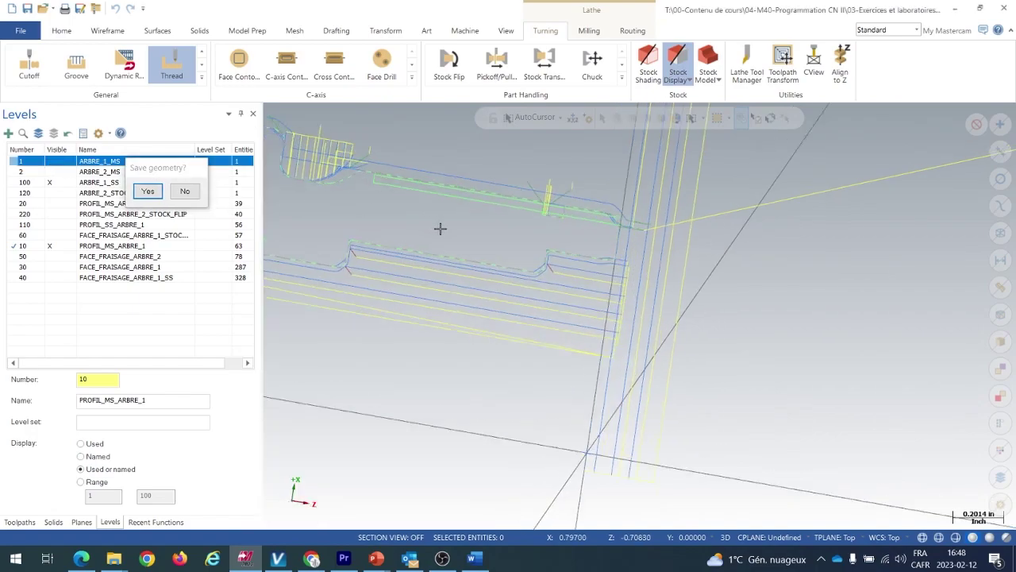
scroll(540, 256, "down", 2)
middle_click_drag(540, 257, 590, 342)
scroll(554, 245, "down", 2)
scroll(596, 342, "up", 4)
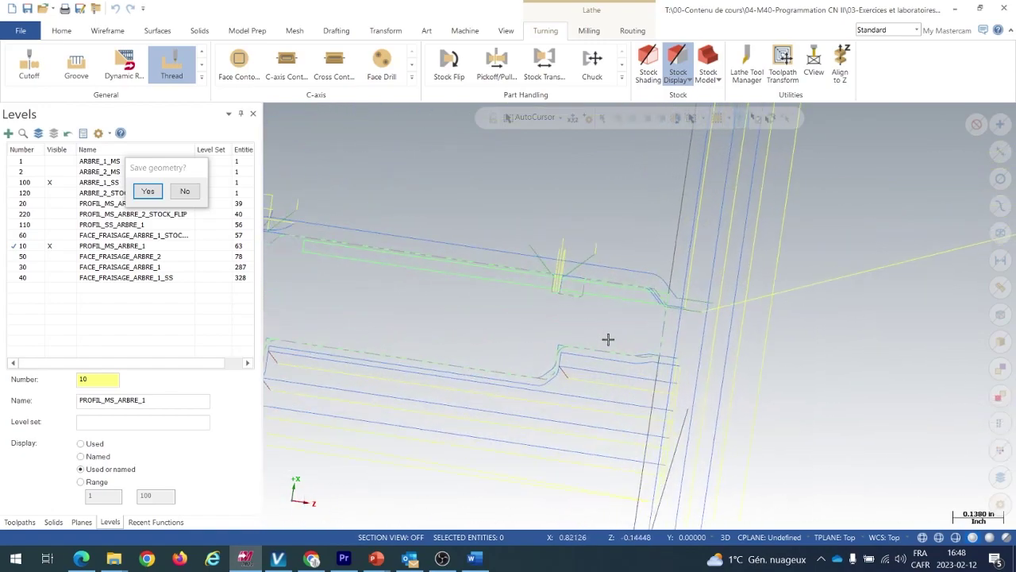
scroll(674, 297, "up", 3)
scroll(691, 286, "up", 3)
scroll(771, 306, "down", 6)
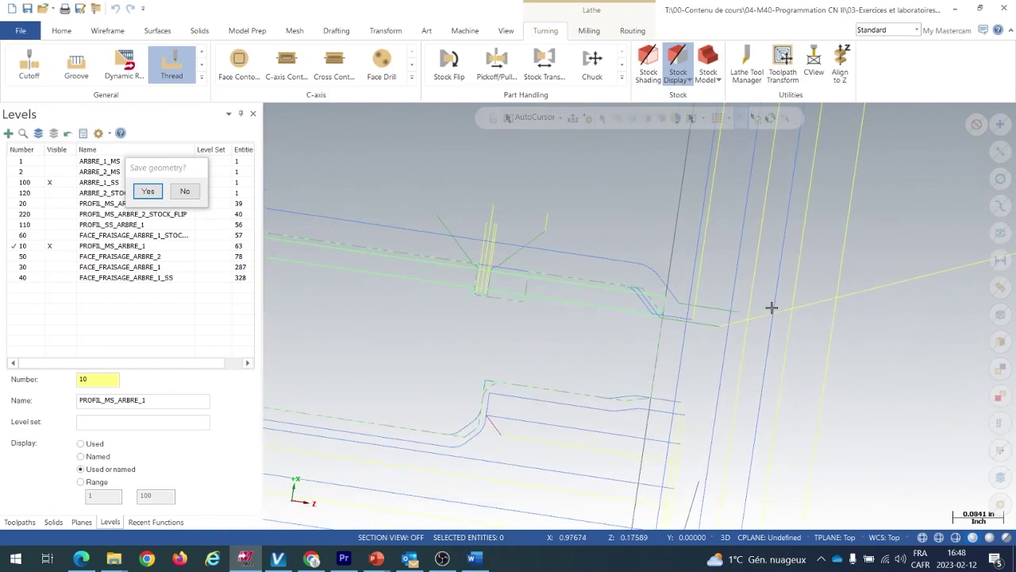
left_click(180, 200)
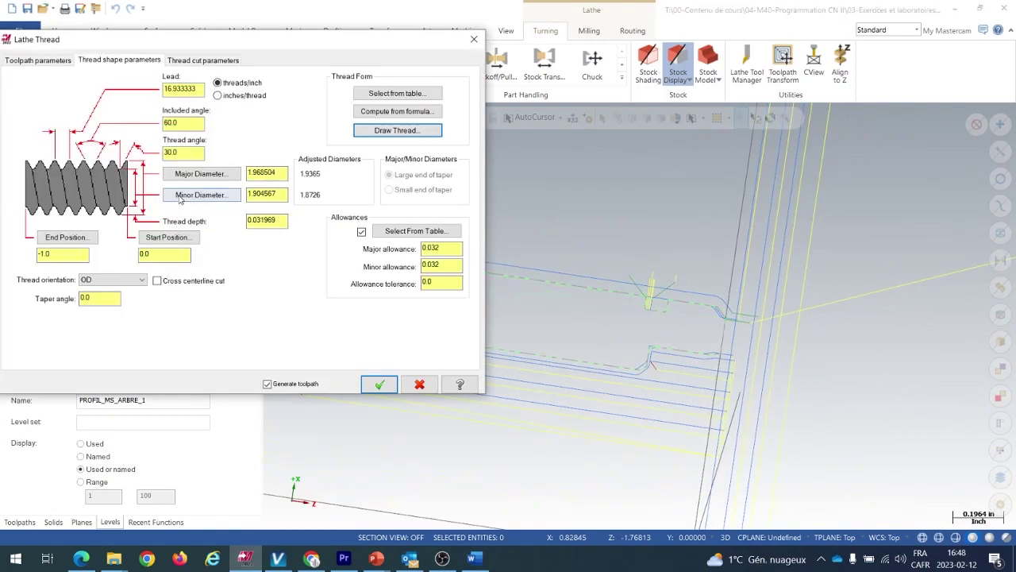
Set the thread's end position to Z -1.22193 by picking a point at the bottom of the wide rounded groove
left_click(161, 254)
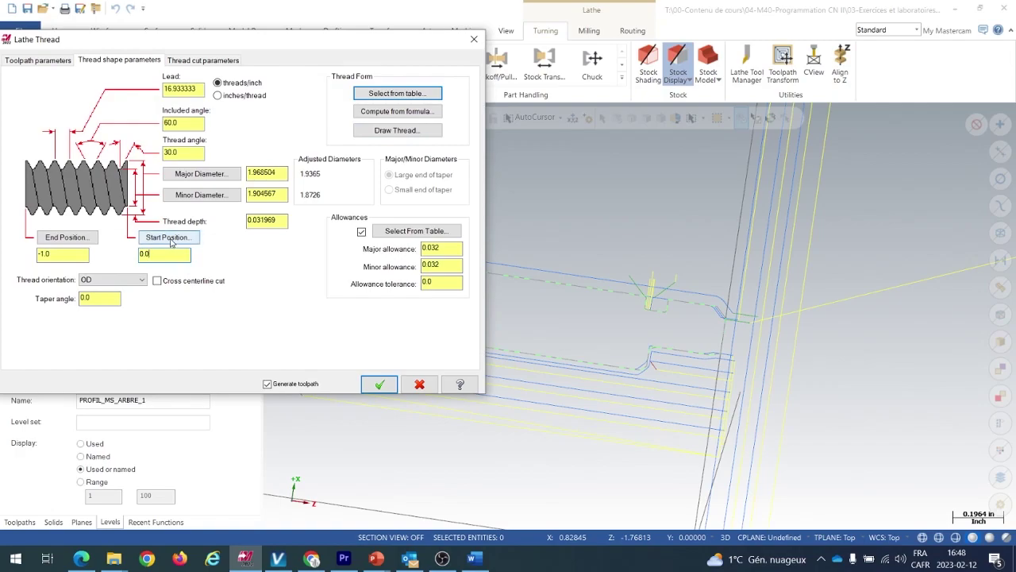
left_click(67, 236)
scroll(420, 325, "up", 3)
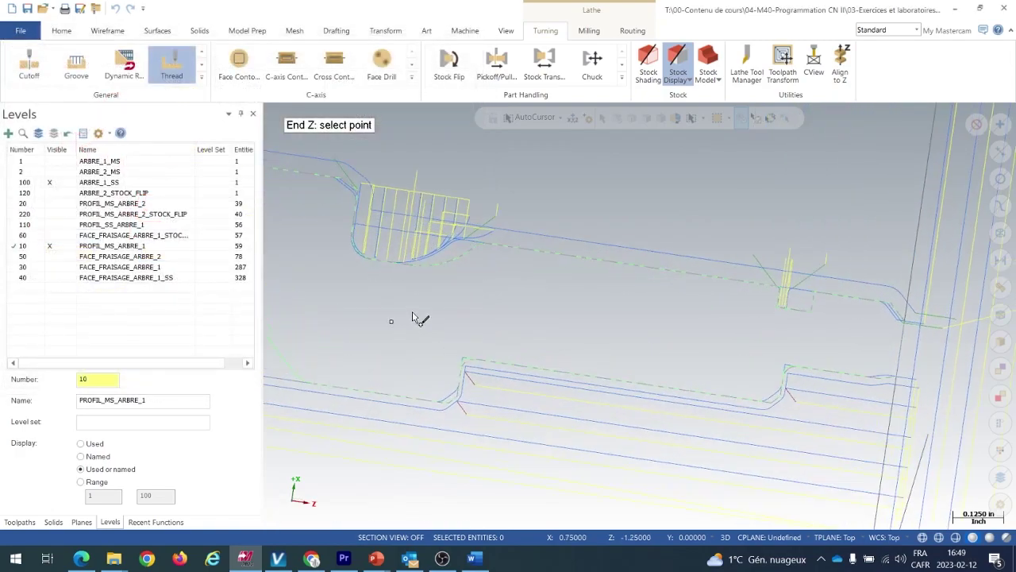
left_click(415, 267)
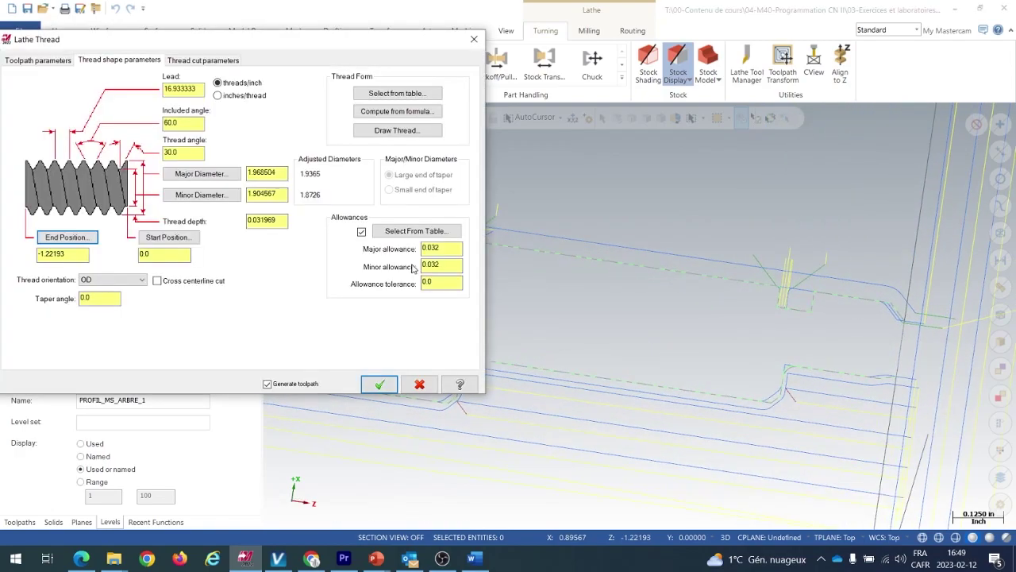
left_click_drag(65, 254, 19, 253)
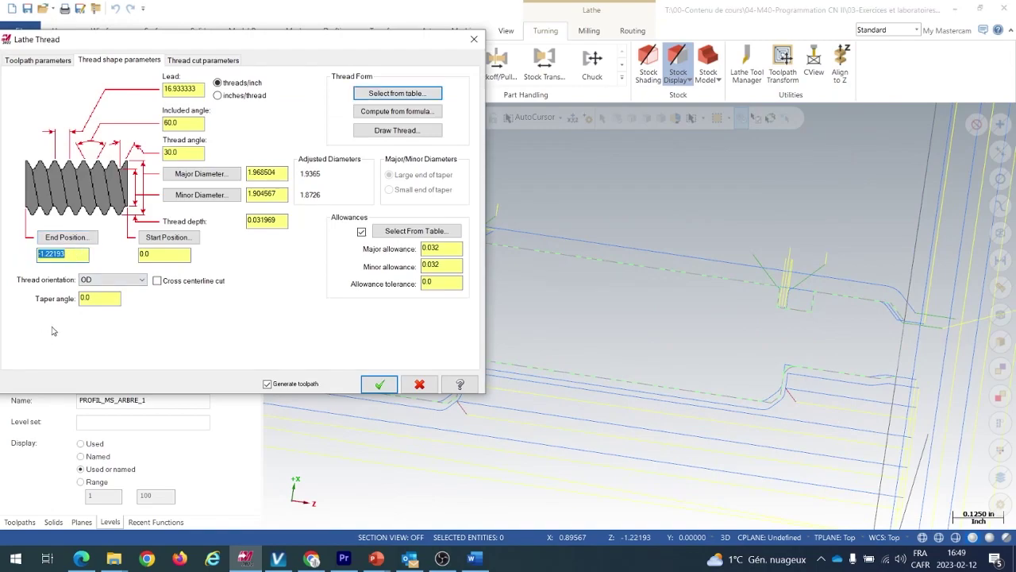
Set the thread's start position to 0.1 and keep the thread orientation at OD
key("Tab")
key("Tab")
type("0.1")
left_click(141, 281)
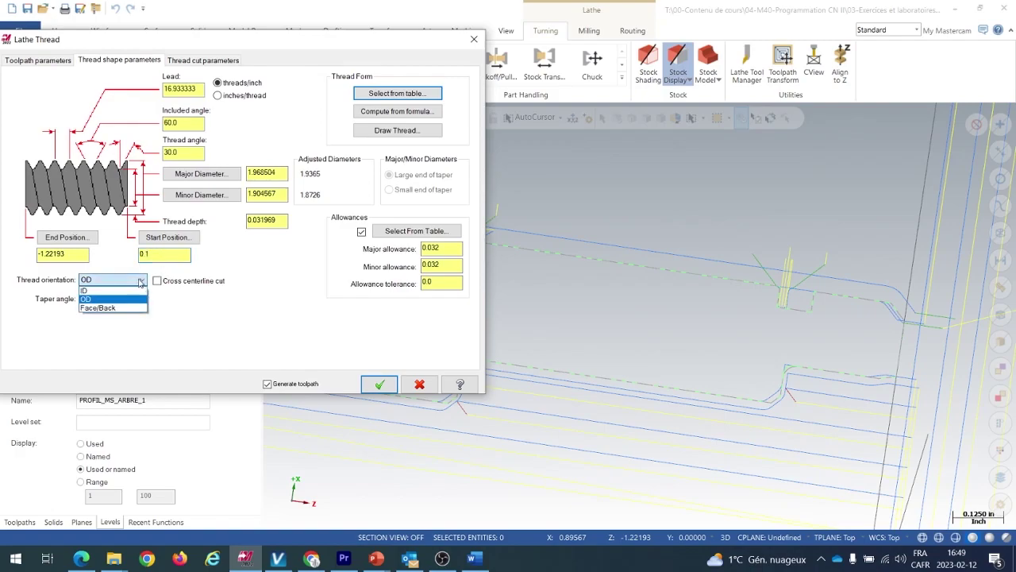
left_click(124, 302)
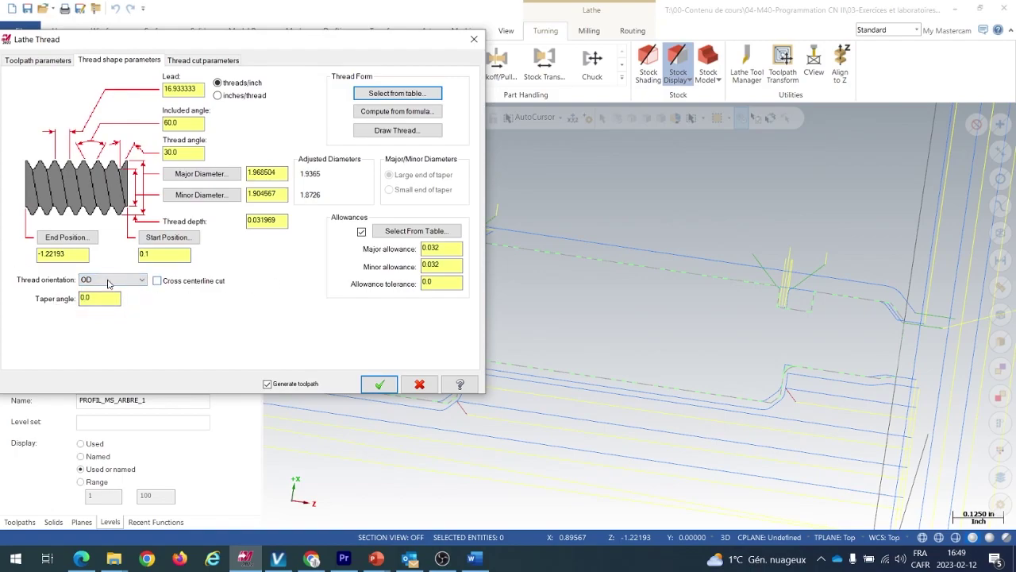
left_click(142, 280)
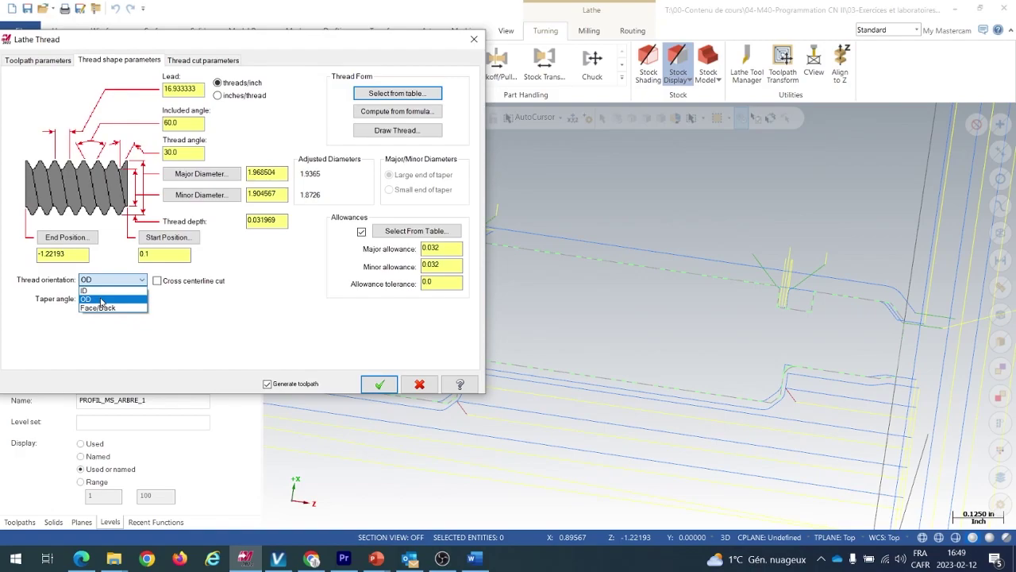
left_click(101, 301)
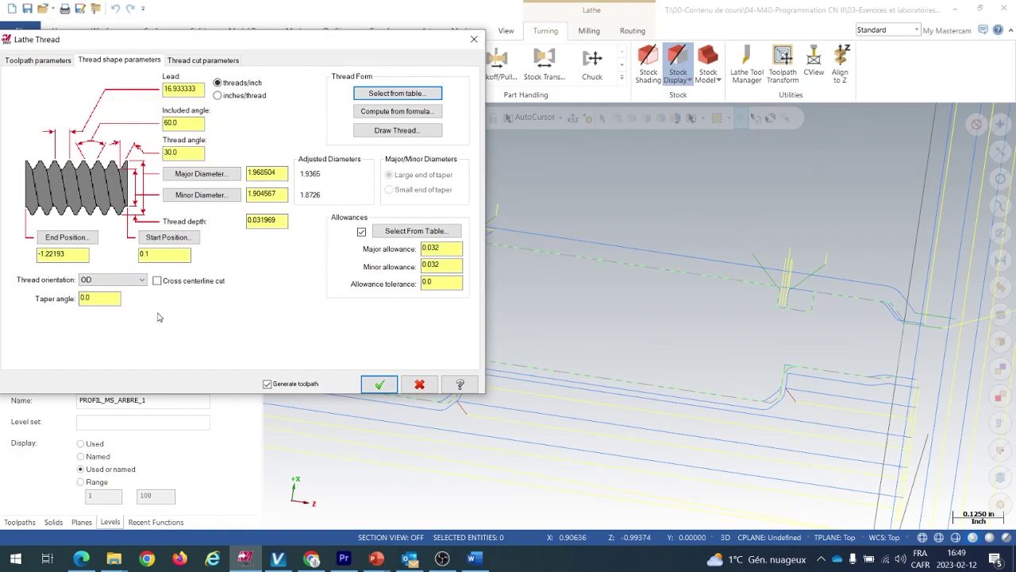
Review the NC code format options in the thread cut parameters, trying Longhand and keeping Canned
left_click(207, 60)
left_click_drag(198, 45, 261, 45)
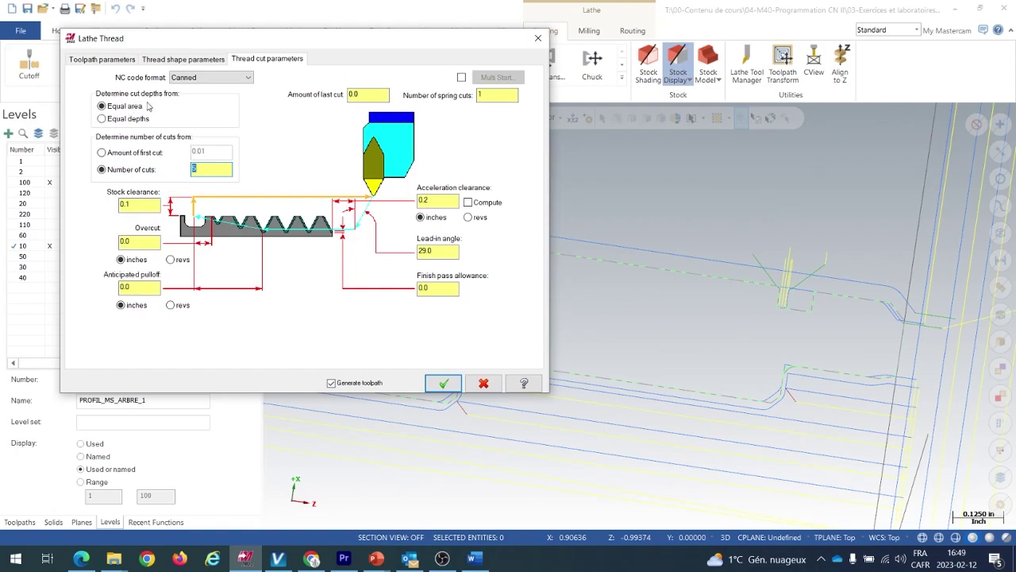
left_click(208, 79)
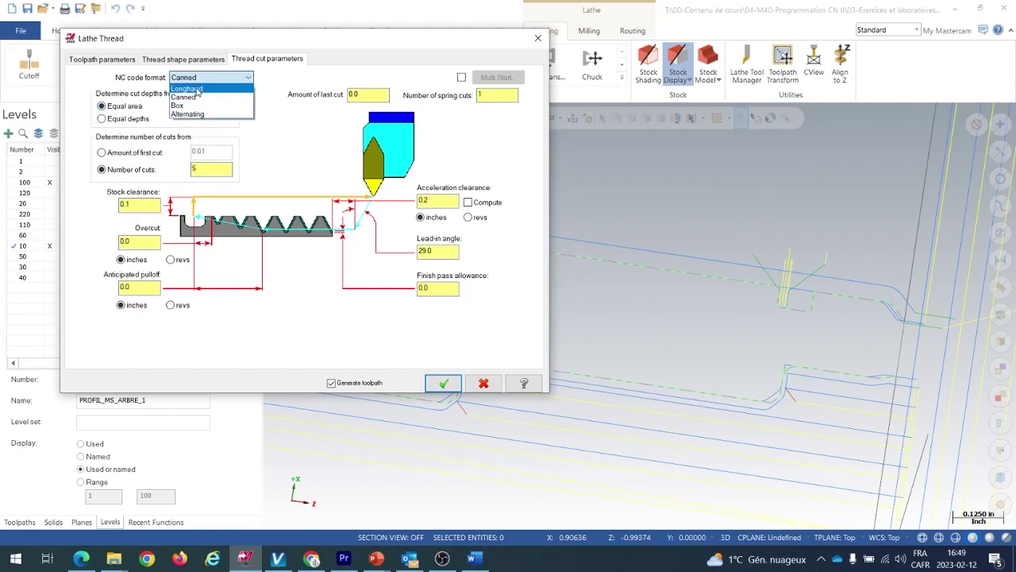
left_click(197, 89)
left_click(205, 80)
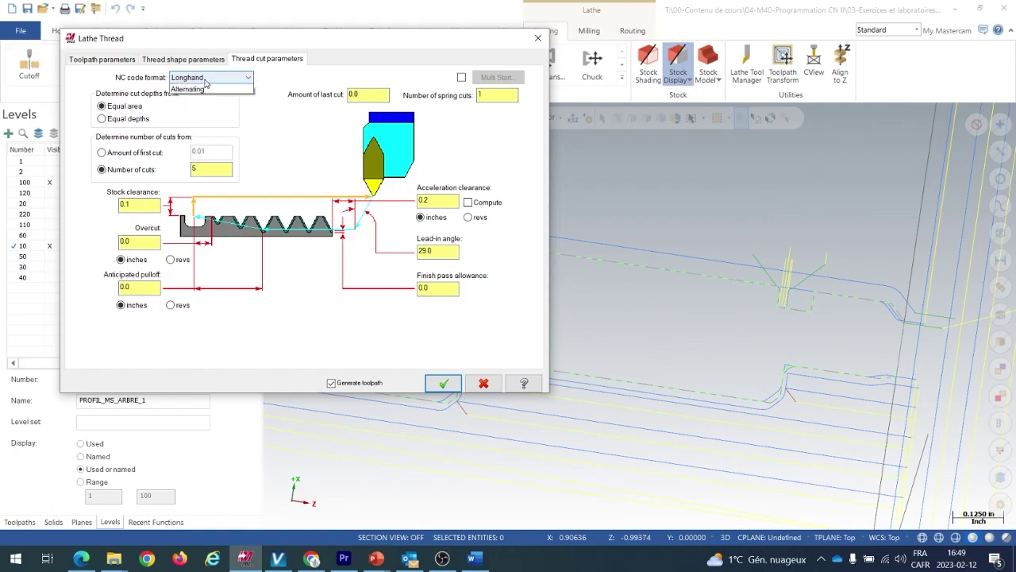
left_click(199, 89)
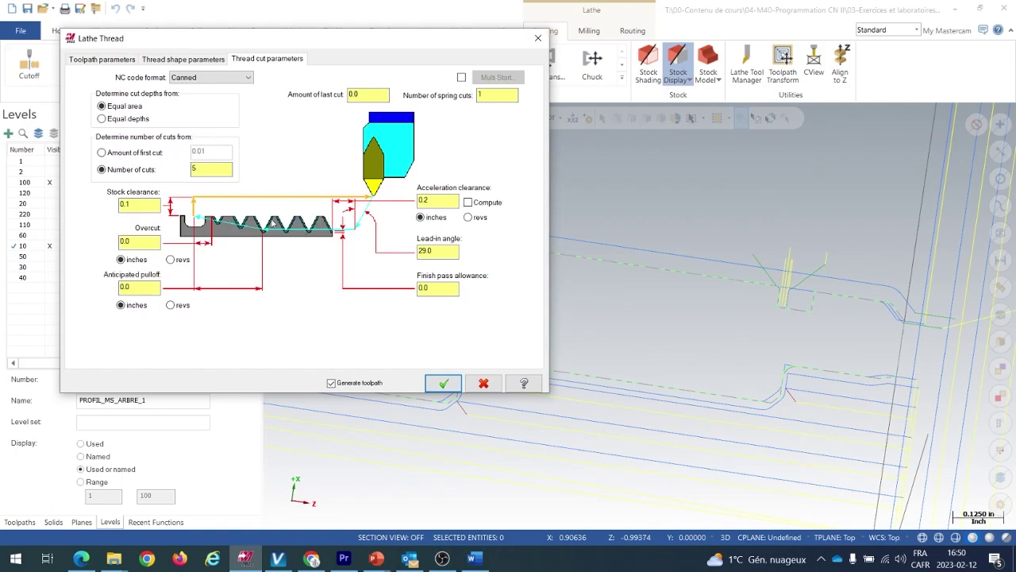
Review the number of cuts, spring cuts, stock clearance and acceleration clearance in the thread cut parameters
left_click(210, 171)
double_click(213, 169)
left_click(495, 94)
double_click(495, 94)
double_click(196, 168)
left_click(143, 207)
left_click_drag(436, 201, 411, 207)
left_click(426, 204)
double_click(421, 202)
left_click(433, 204)
Set the anticipated pulloff to 0.25 inches and the overcut to 0.03 inches for the thread cut
left_click_drag(370, 37, 190, 132)
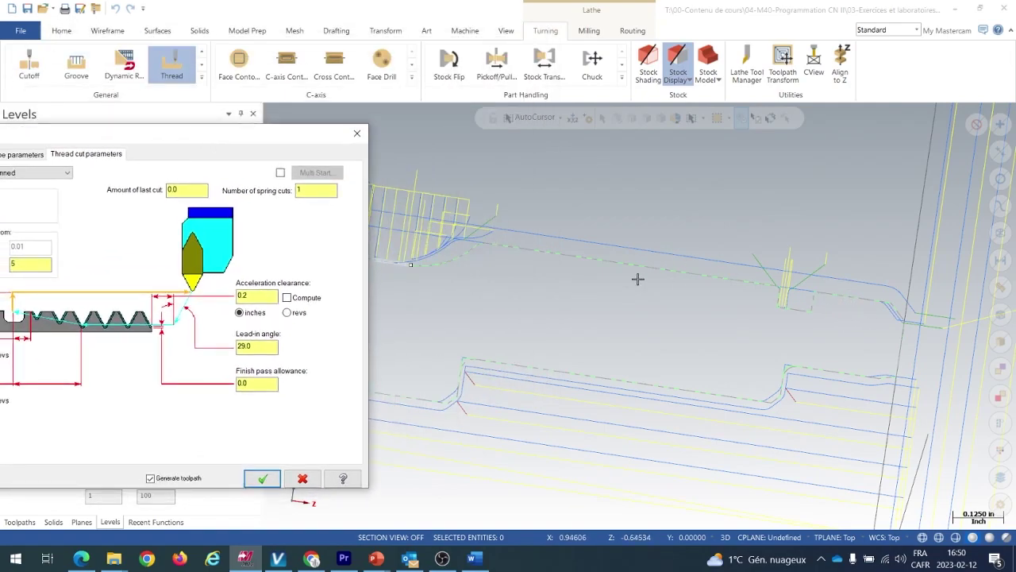
left_click_drag(241, 130, 389, 60)
double_click(92, 306)
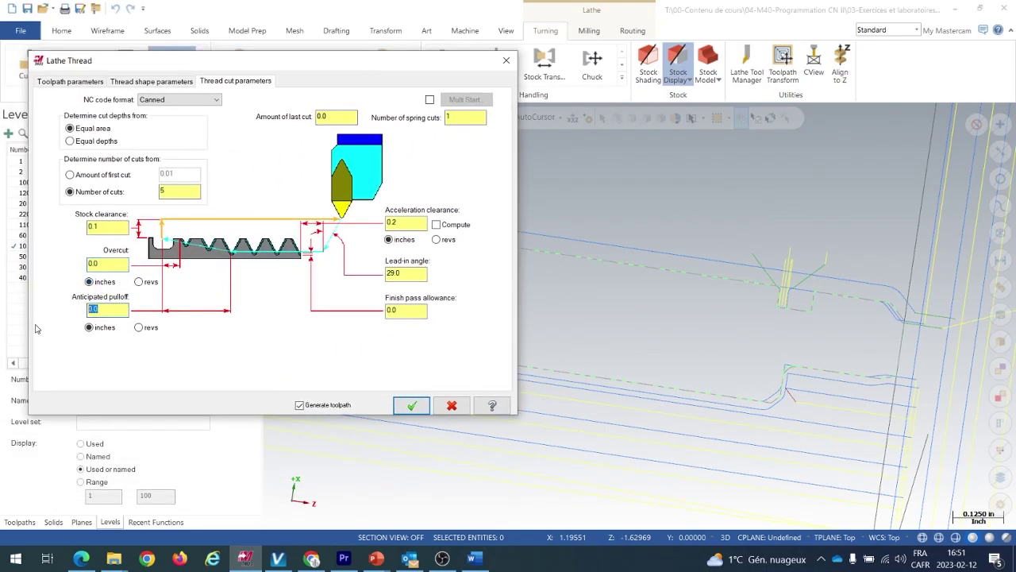
type(".25")
key("Return")
left_click(104, 309)
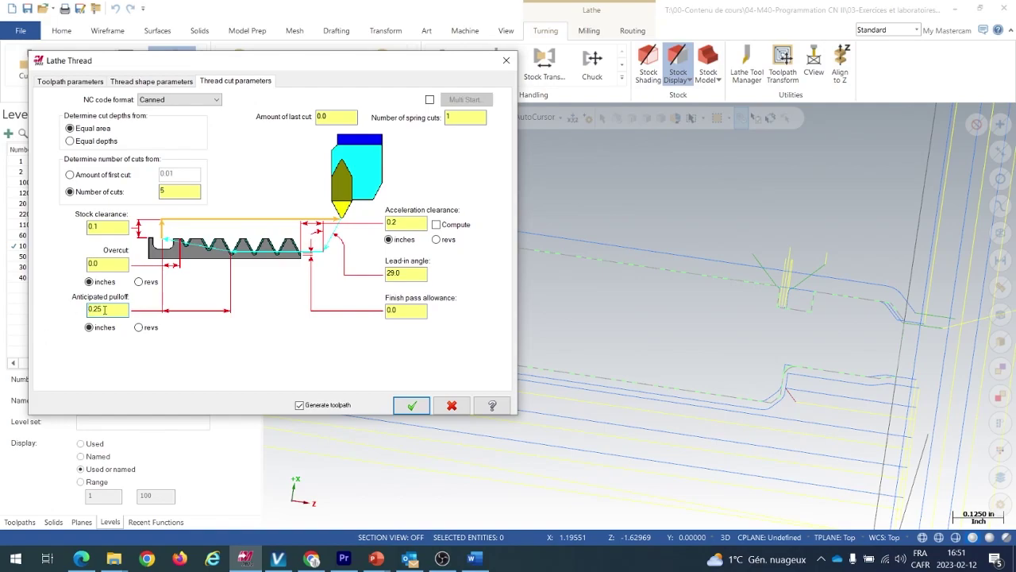
left_click(119, 268)
key("shift+Home")
Check the lead-in angle and finish pass allowance, and generate the thread toolpath on the shaft end
left_click(412, 275)
left_click(405, 312)
left_click_drag(407, 310, 374, 320)
left_click(412, 406)
scroll(556, 268, "up", 2)
scroll(557, 268, "up", 3)
scroll(474, 275, "down", 3)
scroll(474, 275, "up", 5)
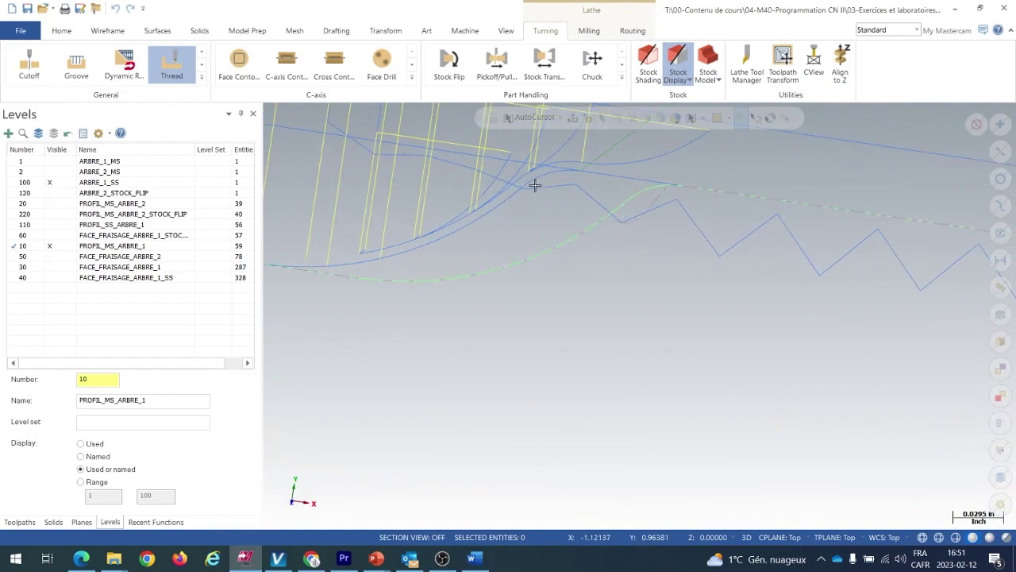
scroll(624, 226, "down", 1)
scroll(620, 235, "down", 8)
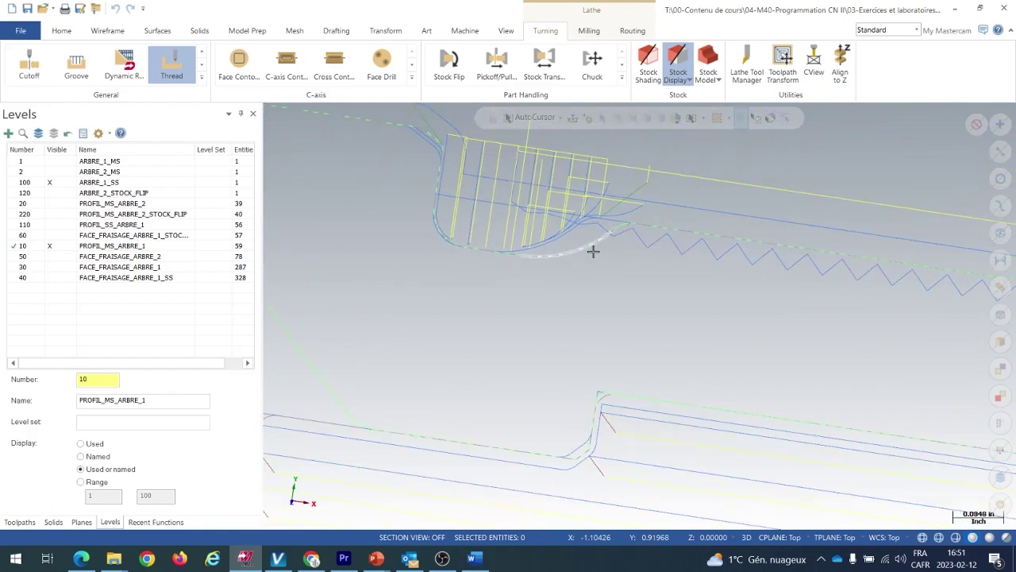
Backplot the thread operation and examine where its passes end above the wide rounded groove
left_click(18, 523)
left_click(101, 133)
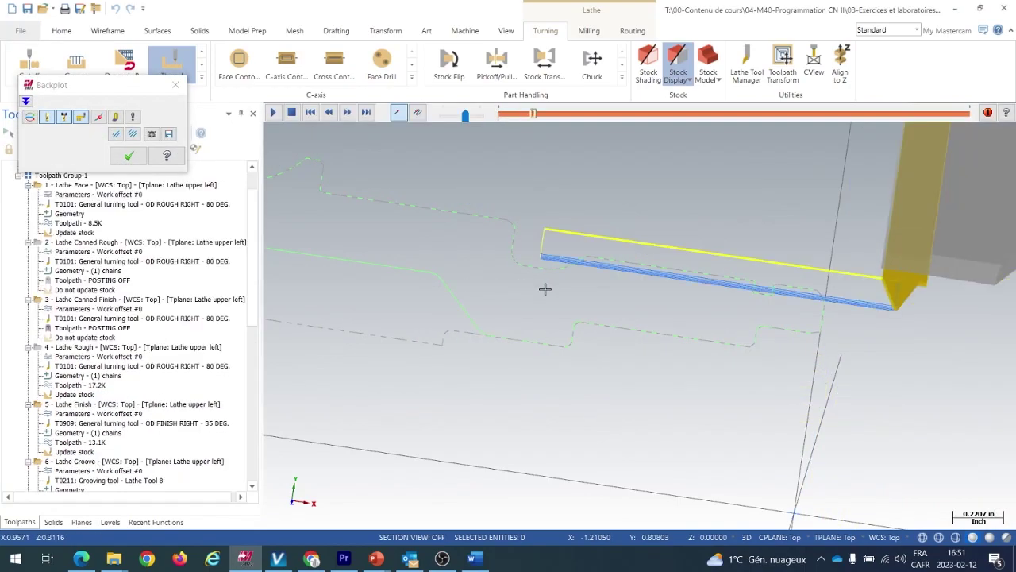
scroll(570, 270, "up", 3)
right_click(544, 255)
left_click(532, 273)
scroll(532, 273, "up", 4)
scroll(516, 264, "down", 2)
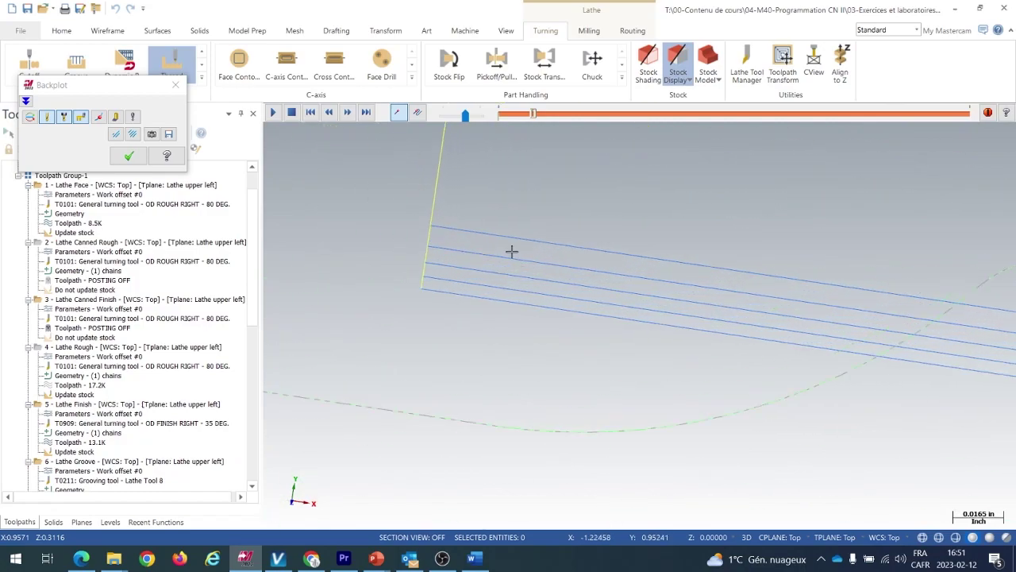
scroll(370, 254, "down", 2)
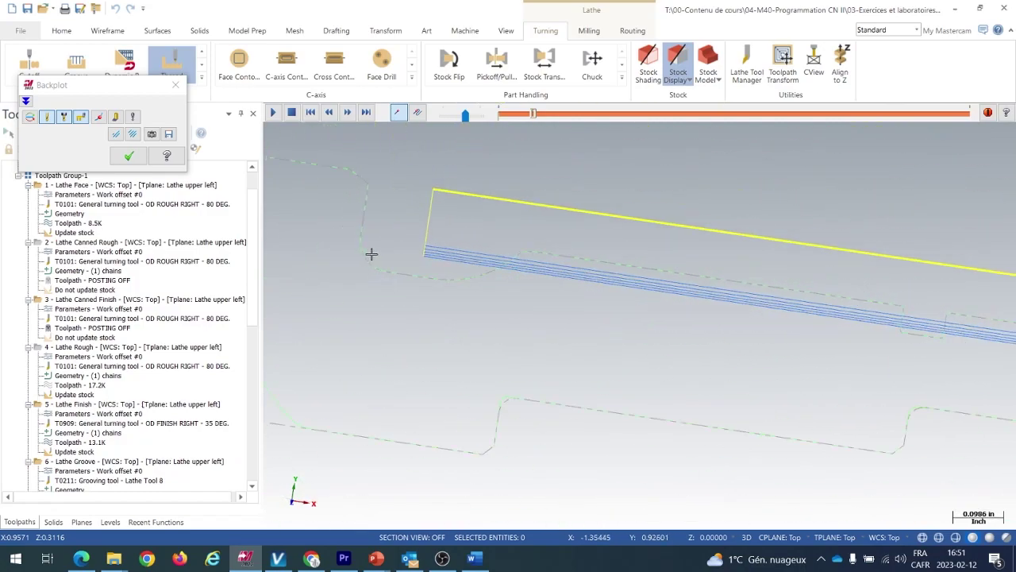
Examine the threading tool's lead-in and passes ahead of the part face through the full backplot, and close the backplot
scroll(676, 325, "up", 2)
scroll(810, 310, "up", 2)
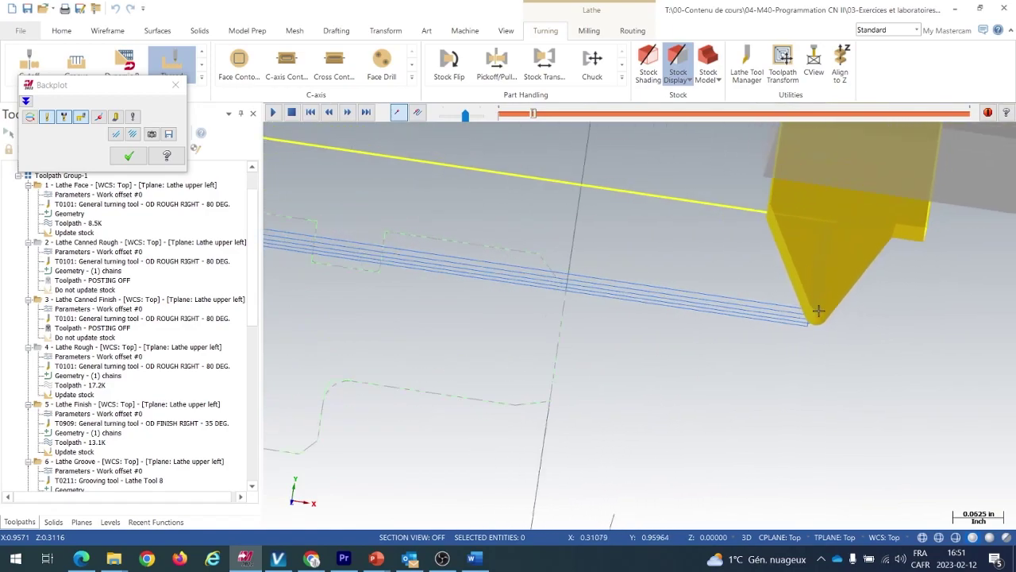
scroll(797, 381, "up", 1)
scroll(806, 357, "down", 4)
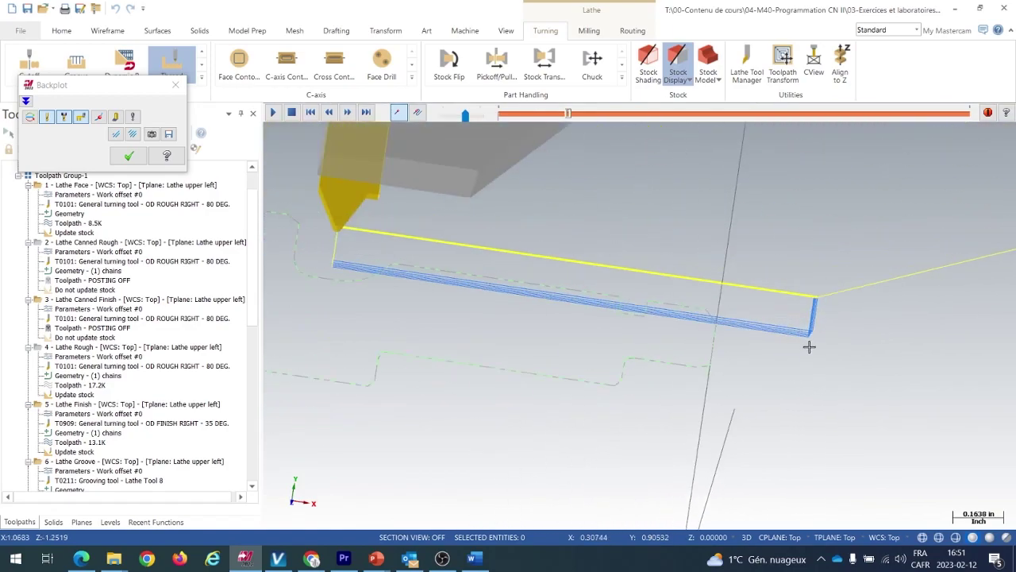
scroll(809, 350, "up", 1)
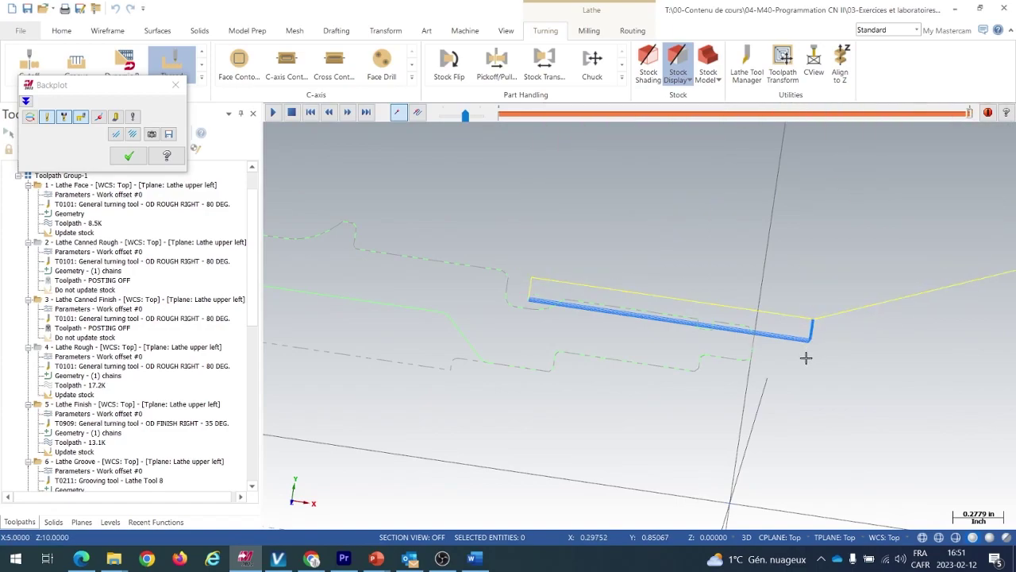
scroll(806, 357, "up", 2)
middle_click_drag(804, 361, 737, 363)
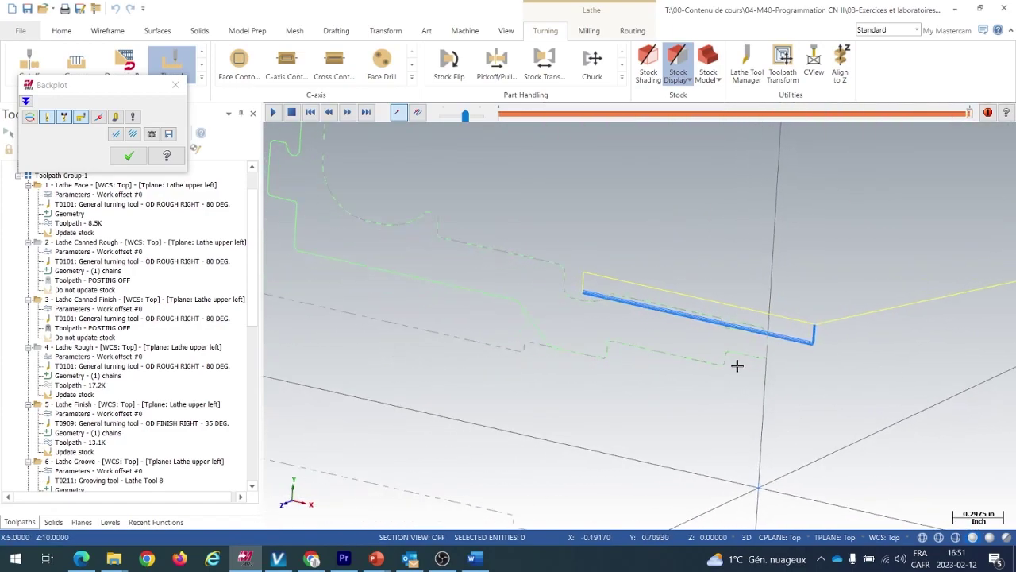
scroll(737, 365, "up", 1)
scroll(628, 344, "down", 6)
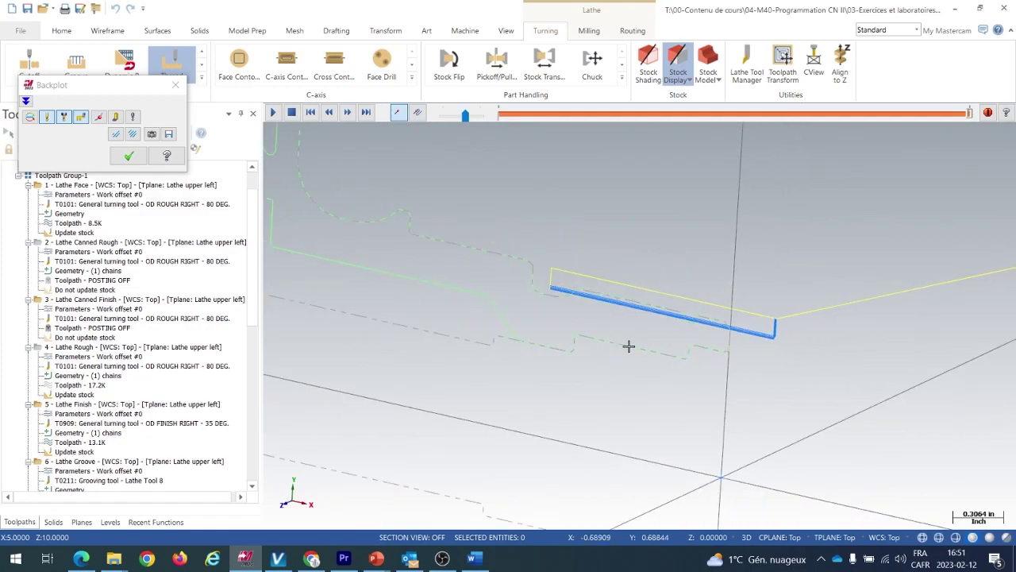
left_click(125, 157)
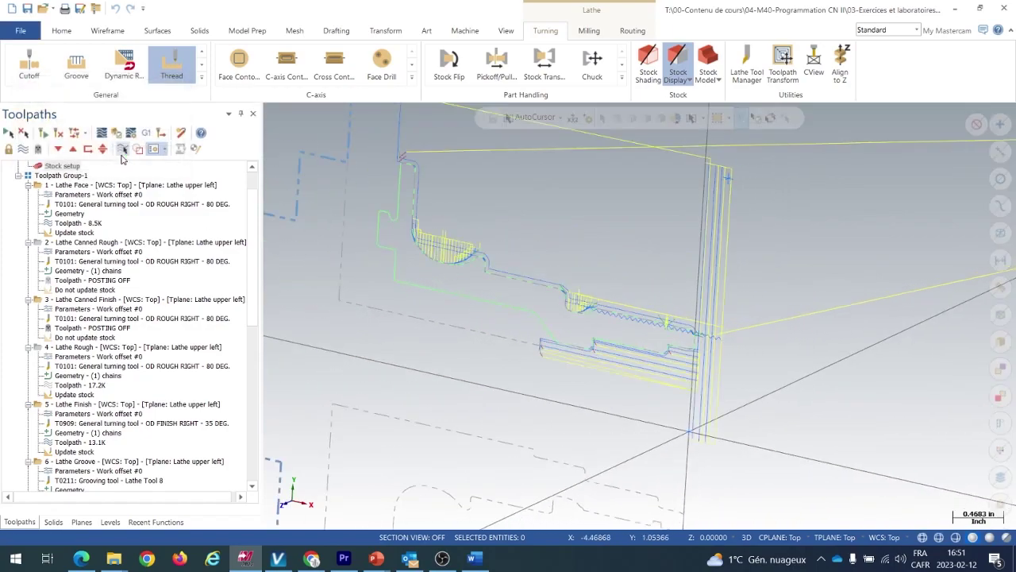
Reopen the Lathe Thread operation's parameters and review the taper angle in its thread shape settings
left_click_drag(253, 318, 265, 444)
left_click(93, 432)
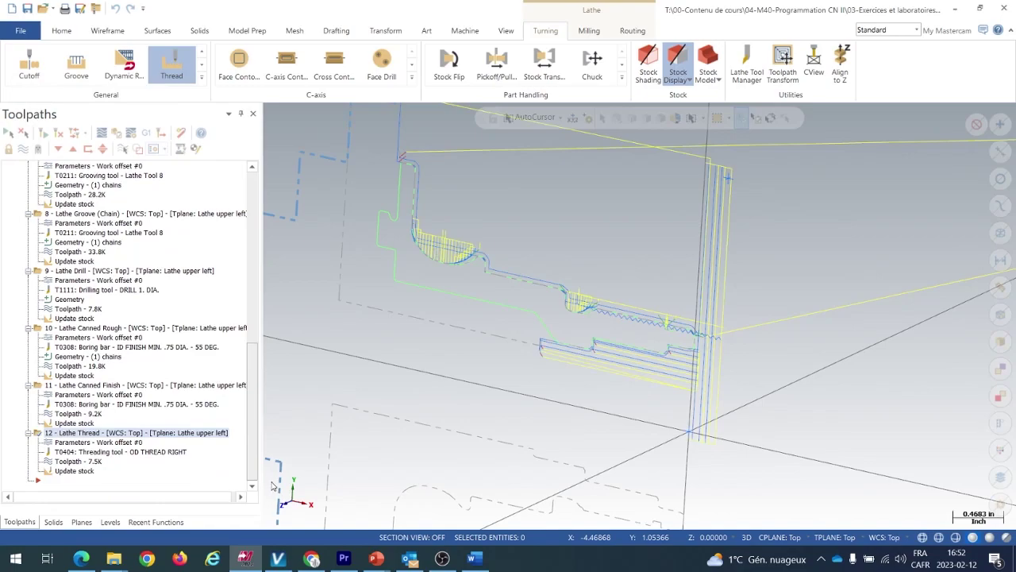
left_click(97, 442)
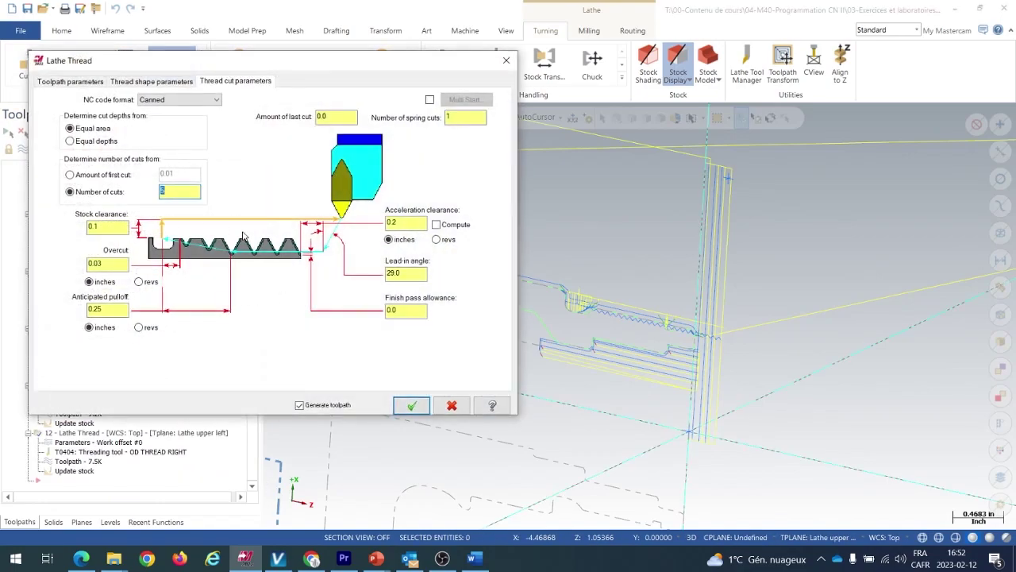
left_click(153, 82)
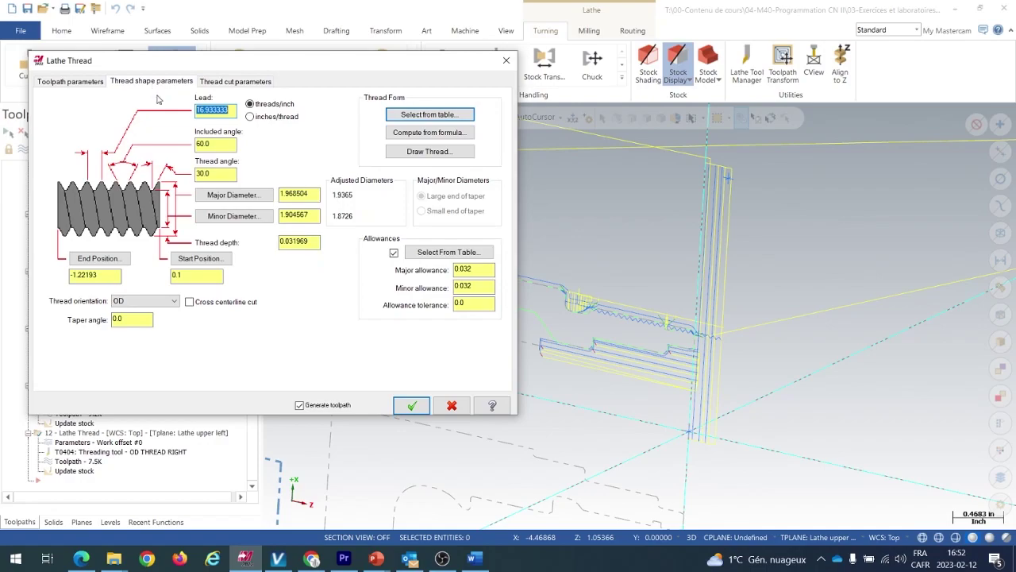
double_click(140, 321)
left_click_drag(149, 319, 77, 326)
Review the thread forms available in the thread table, keeping Metric M Profile
left_click(429, 115)
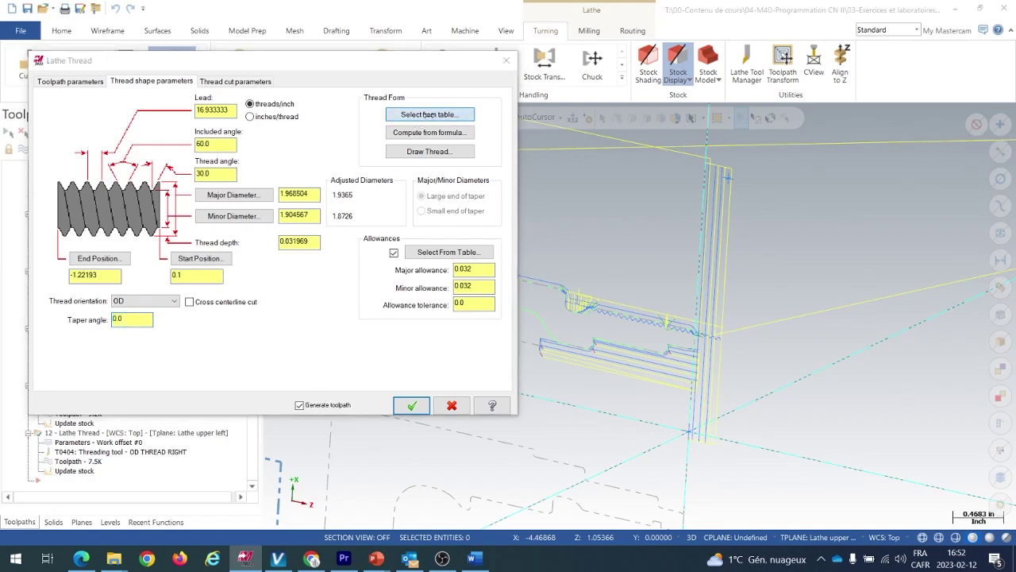
left_click(208, 113)
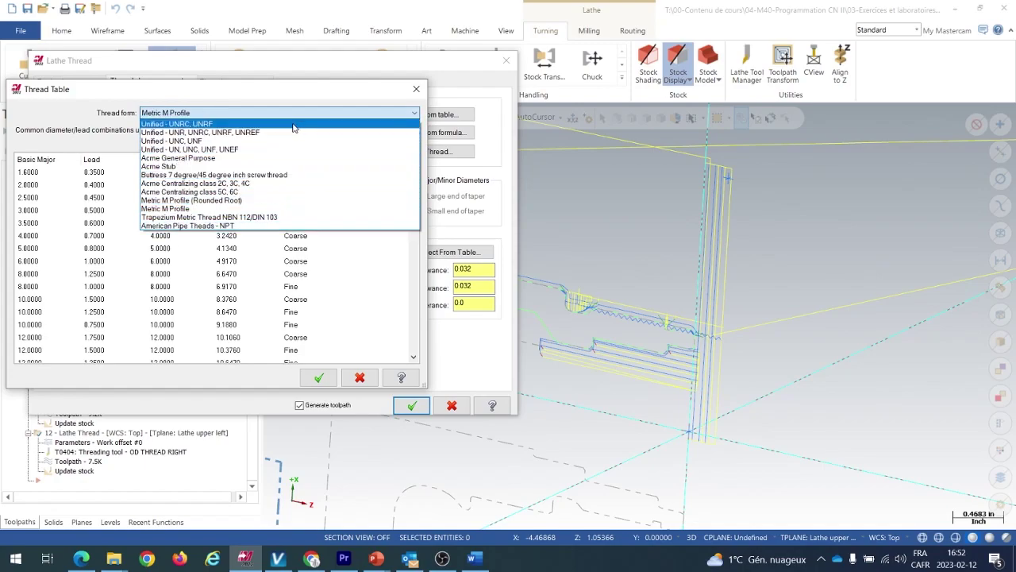
left_click(77, 116)
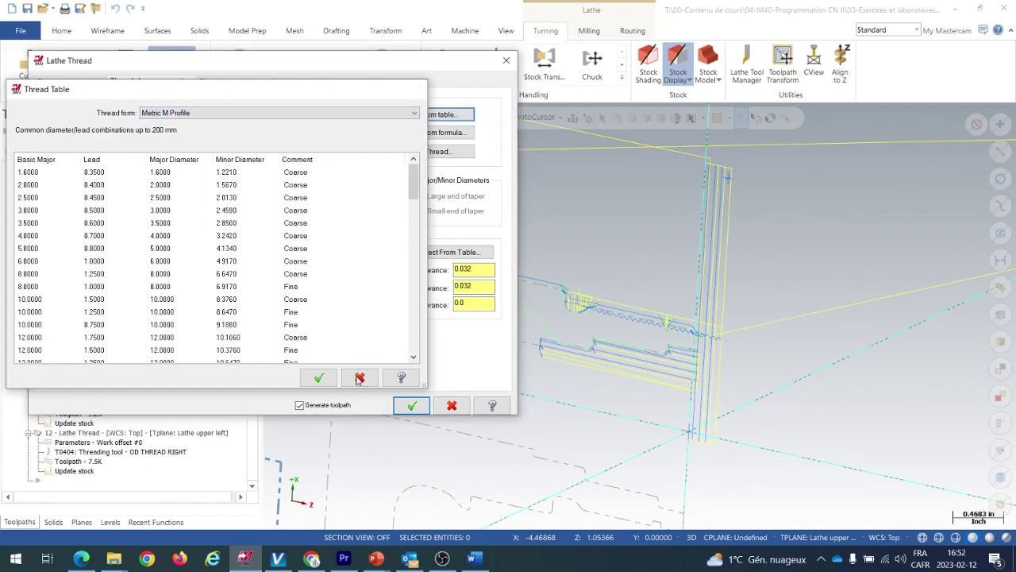